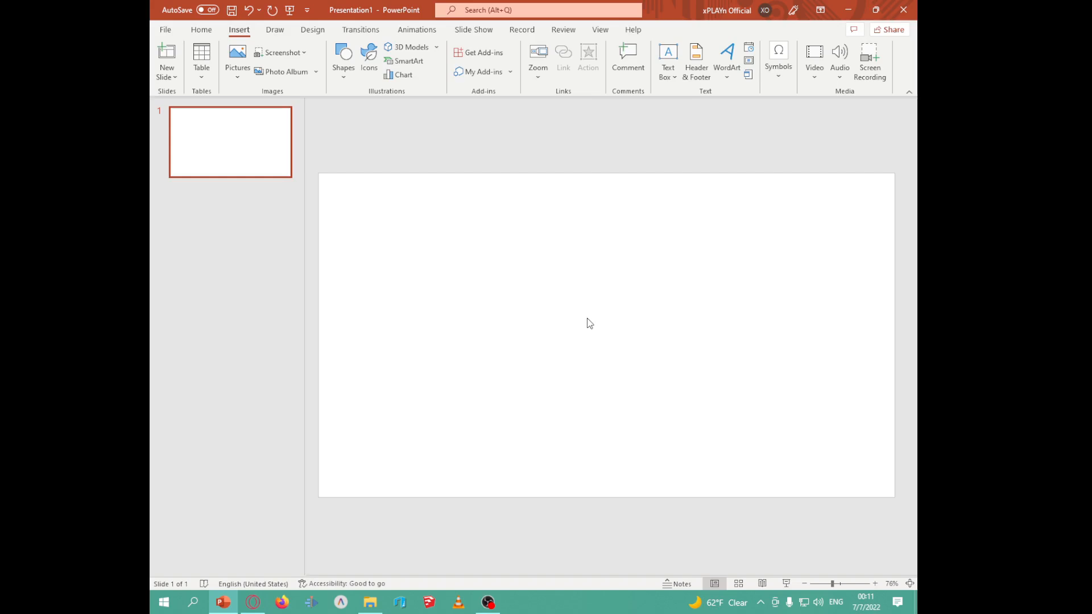
Step: Draw a narrow vertical rectangle on the blank slide, about 3.5" high and 0.63" wide
{"action": "left_click", "coordinate": [344, 57]}
{"action": "left_click", "coordinate": [397, 121]}
{"action": "left_click_drag", "start_coordinate": [500, 235], "coordinate": [528, 387]}
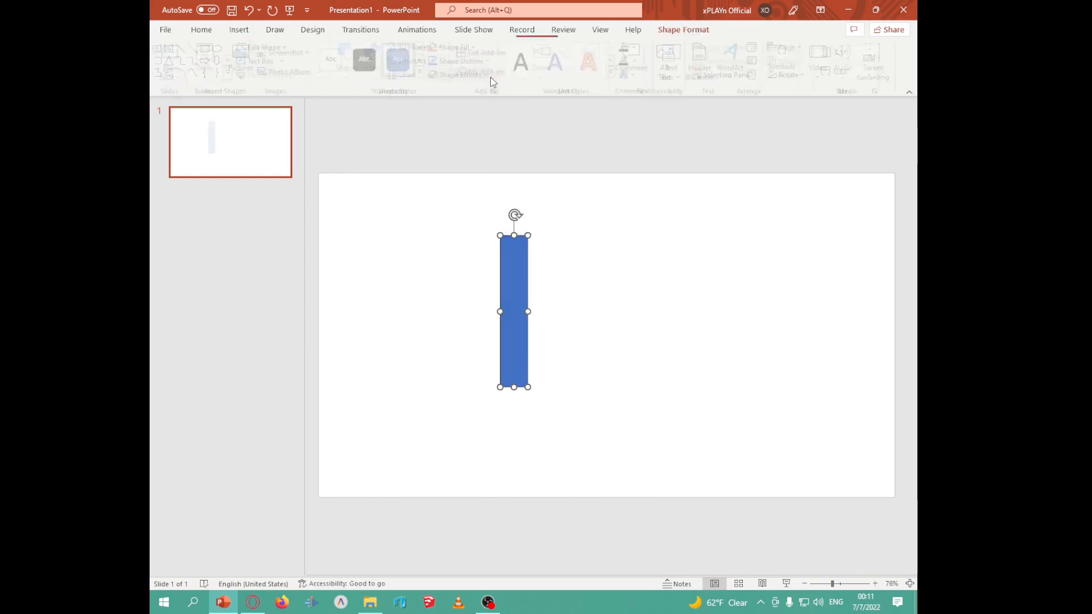
Step: Show the list of animations and add a Spin emphasis animation to the narrow rectangle
{"action": "left_click", "coordinate": [418, 29]}
{"action": "left_click", "coordinate": [671, 47]}
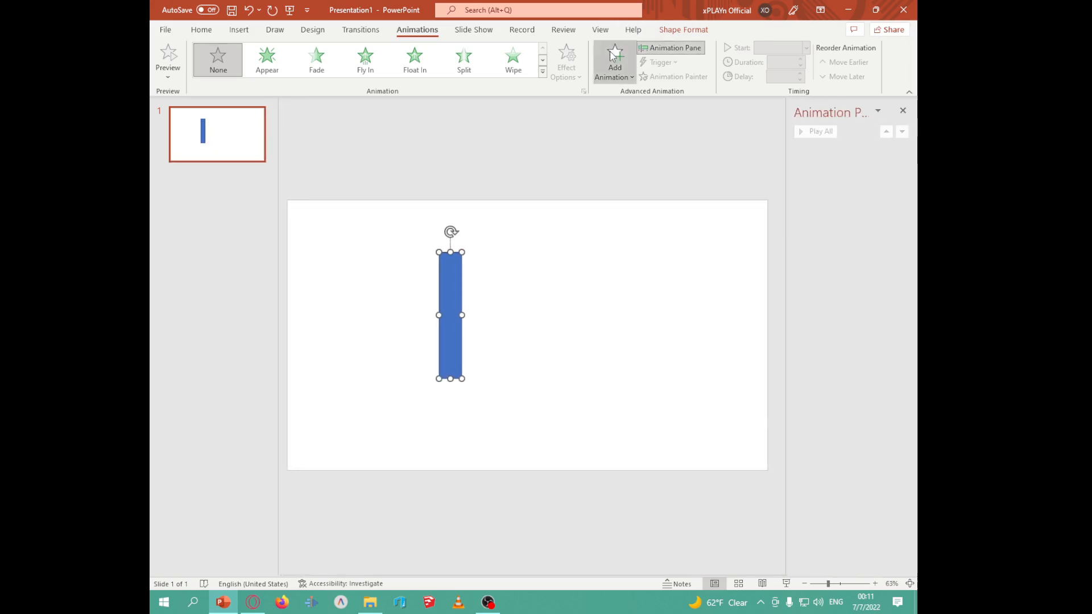
{"action": "left_click", "coordinate": [615, 63]}
{"action": "left_click", "coordinate": [752, 238]}
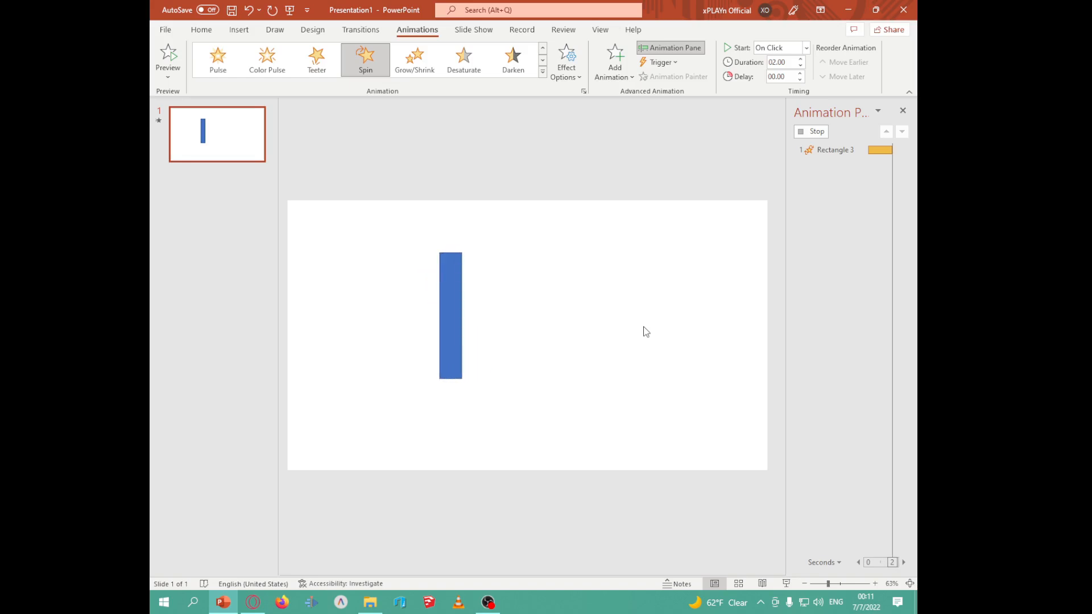
Step: Examine the Spin animation's effect, timing and text animation settings, leaving them as they are
{"action": "left_click", "coordinate": [902, 150]}
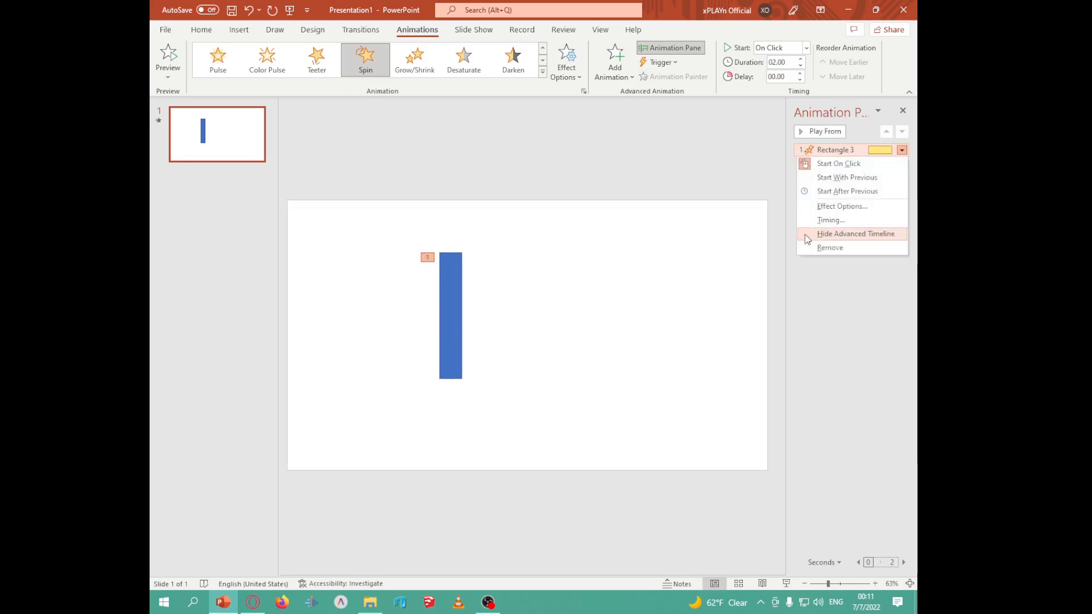
{"action": "left_click", "coordinate": [835, 209]}
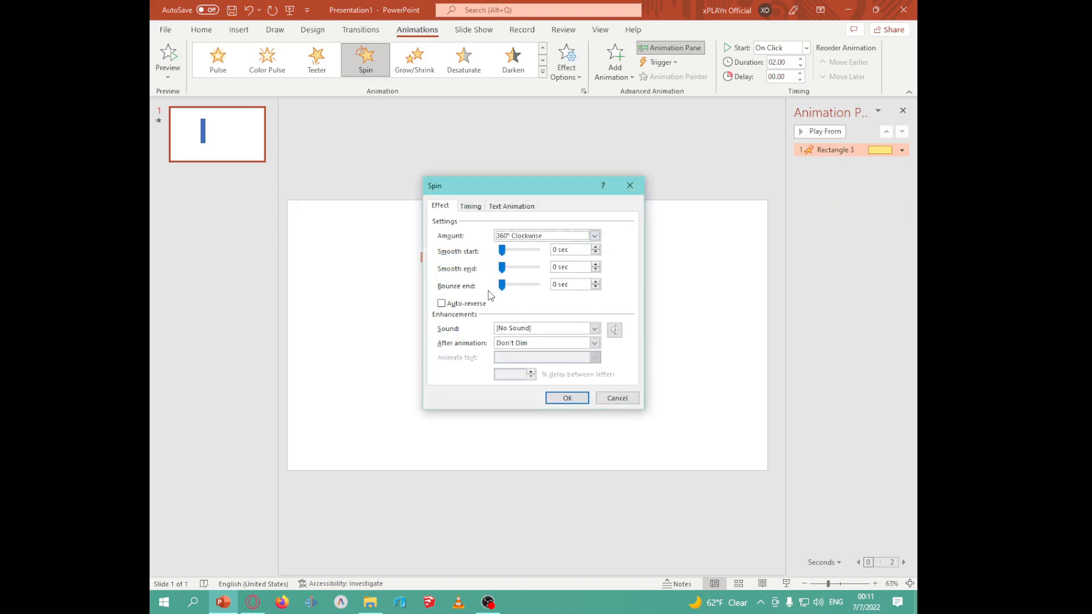
{"action": "left_click", "coordinate": [480, 208]}
{"action": "left_click", "coordinate": [503, 207]}
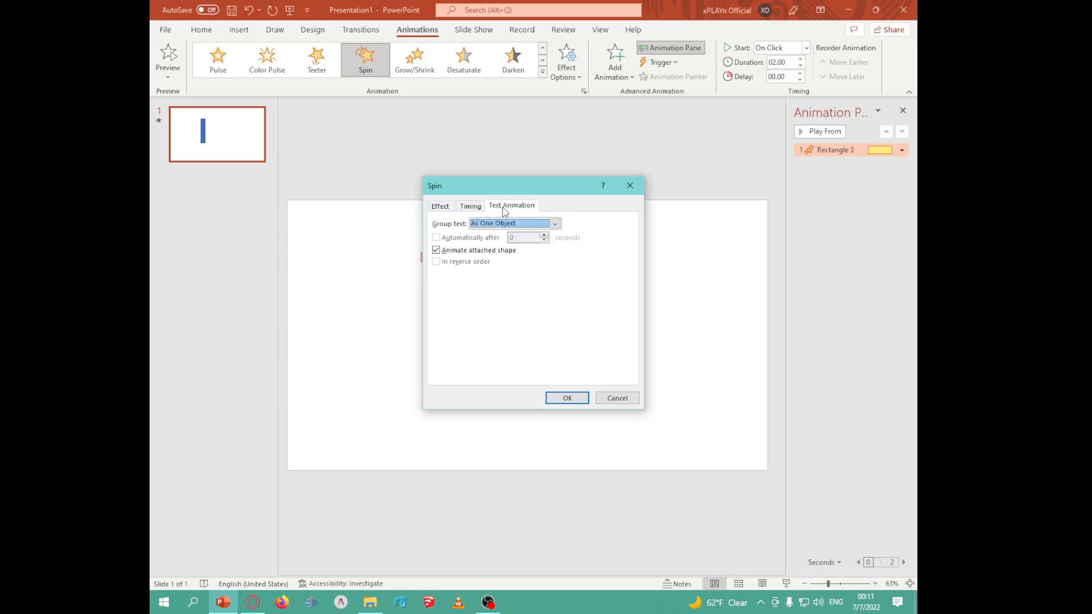
{"action": "left_click", "coordinate": [444, 207]}
{"action": "left_click", "coordinate": [630, 188]}
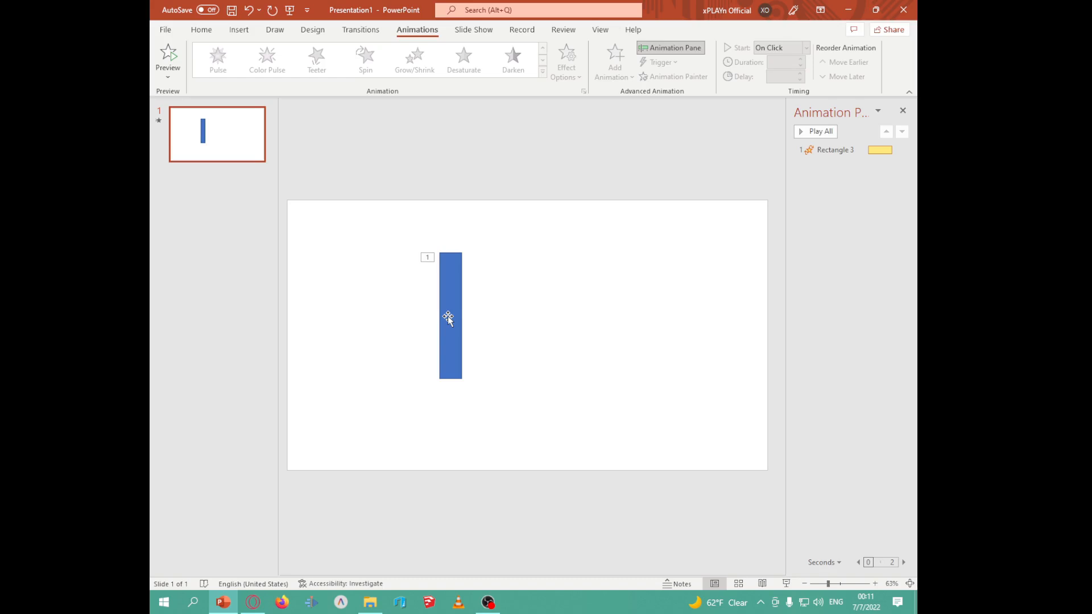
Step: Draw a second, much wider rectangle beside the narrow one, reaching down to the slide's bottom edge
{"action": "left_click", "coordinate": [239, 31]}
{"action": "left_click", "coordinate": [351, 61]}
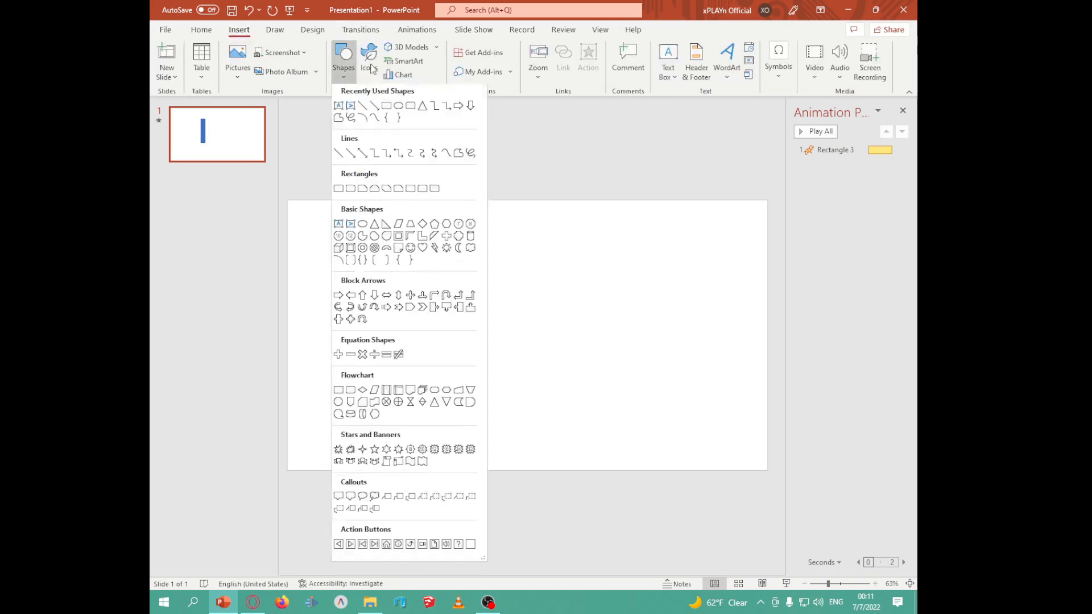
{"action": "left_click", "coordinate": [396, 107]}
{"action": "left_click_drag", "start_coordinate": [493, 276], "coordinate": [586, 469]}
Step: Bring the narrow rectangle to the front and place it centred on the large rectangle with their top edges flush
{"action": "mouse_move", "coordinate": [446, 305]}
{"action": "left_mouse_down"}
{"action": "mouse_move", "coordinate": [515, 307]}
{"action": "mouse_move", "coordinate": [437, 321]}
{"action": "left_mouse_up"}
{"action": "right_click", "coordinate": [450, 341]}
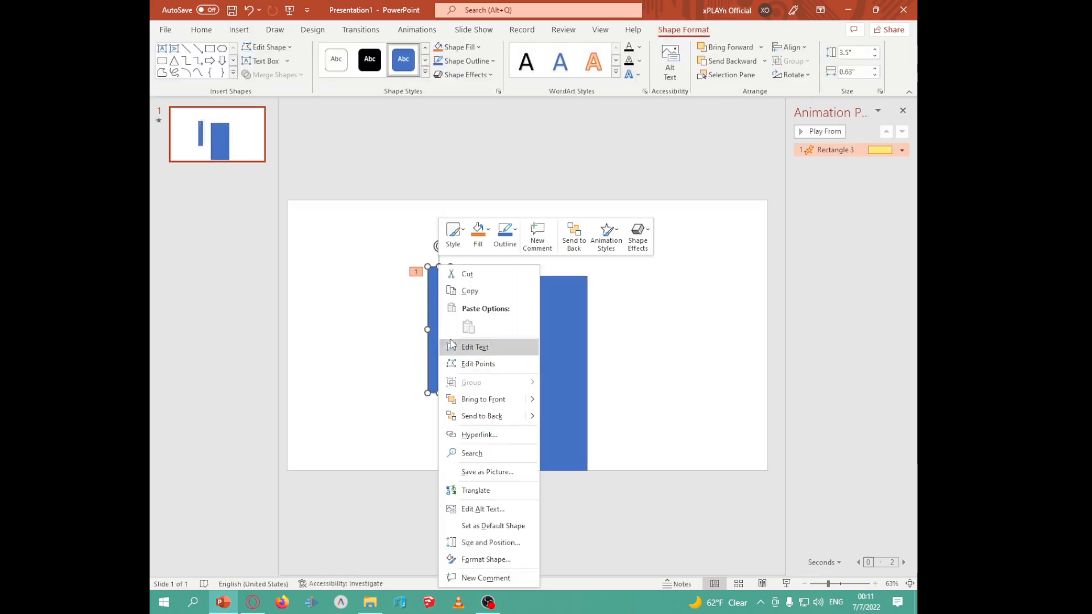
{"action": "left_click", "coordinate": [475, 399]}
{"action": "left_click_drag", "start_coordinate": [434, 324], "coordinate": [541, 331]}
{"action": "left_click", "coordinate": [646, 264]}
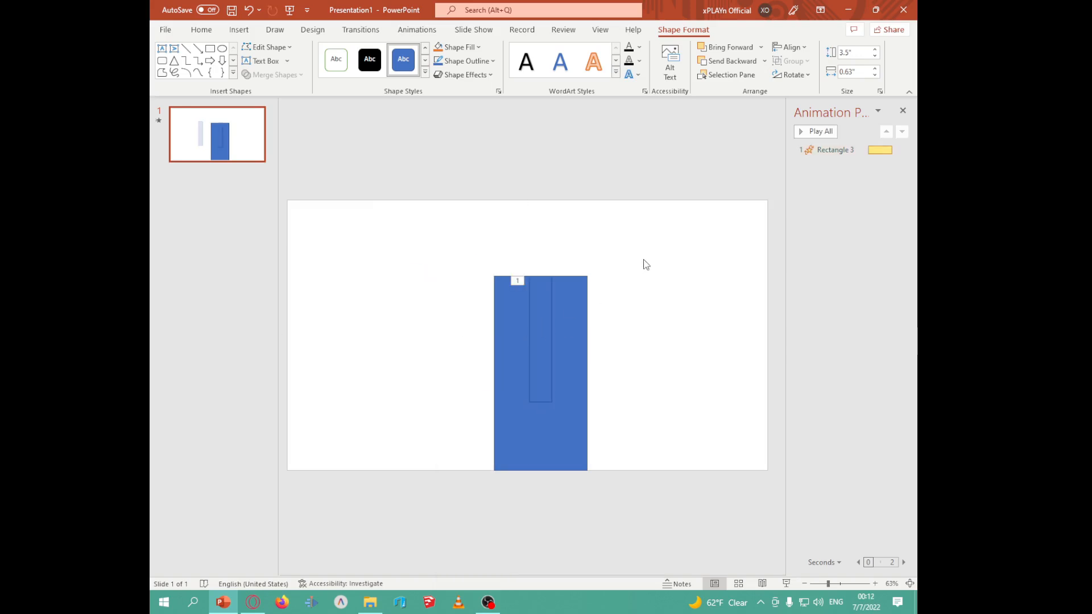
Step: Preview the narrow rectangle's spin and check the animation's effect options for a way to control the rotation
{"action": "left_click", "coordinate": [815, 132]}
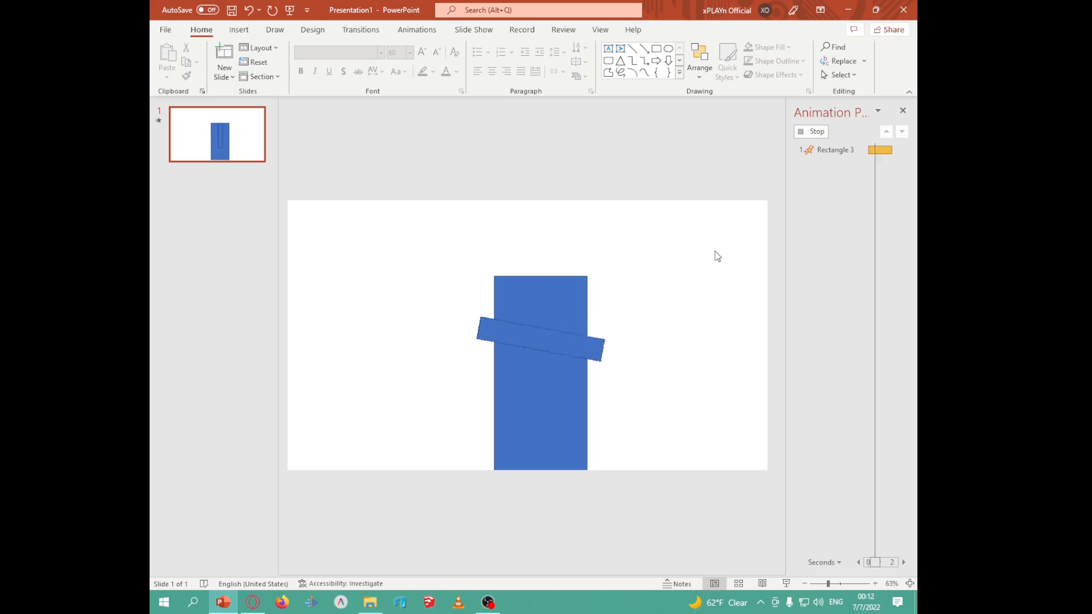
{"action": "right_click", "coordinate": [823, 146]}
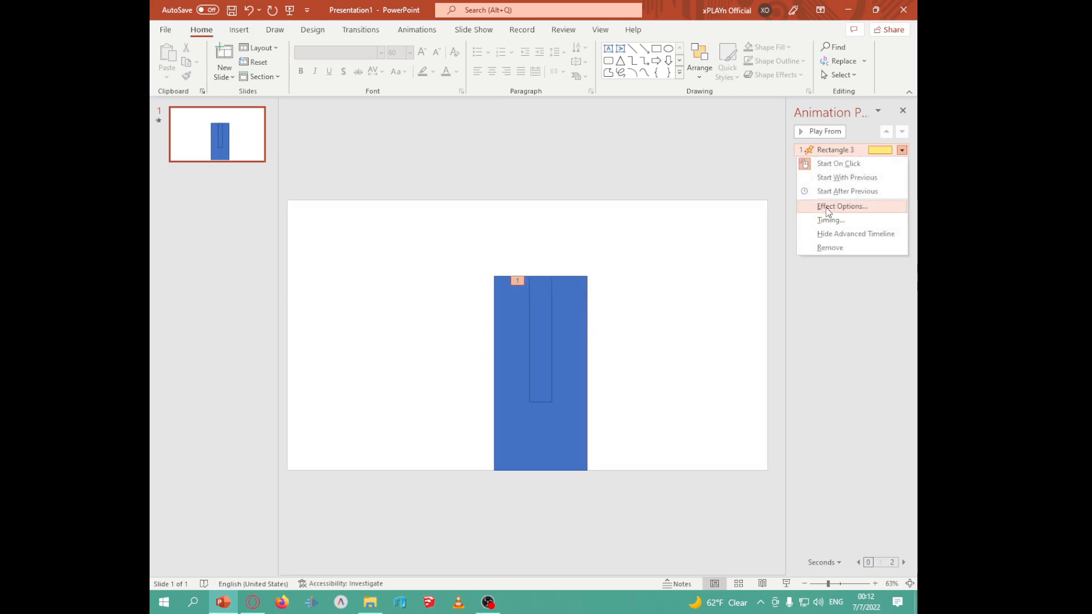
{"action": "left_click", "coordinate": [826, 207]}
{"action": "left_click", "coordinate": [629, 183]}
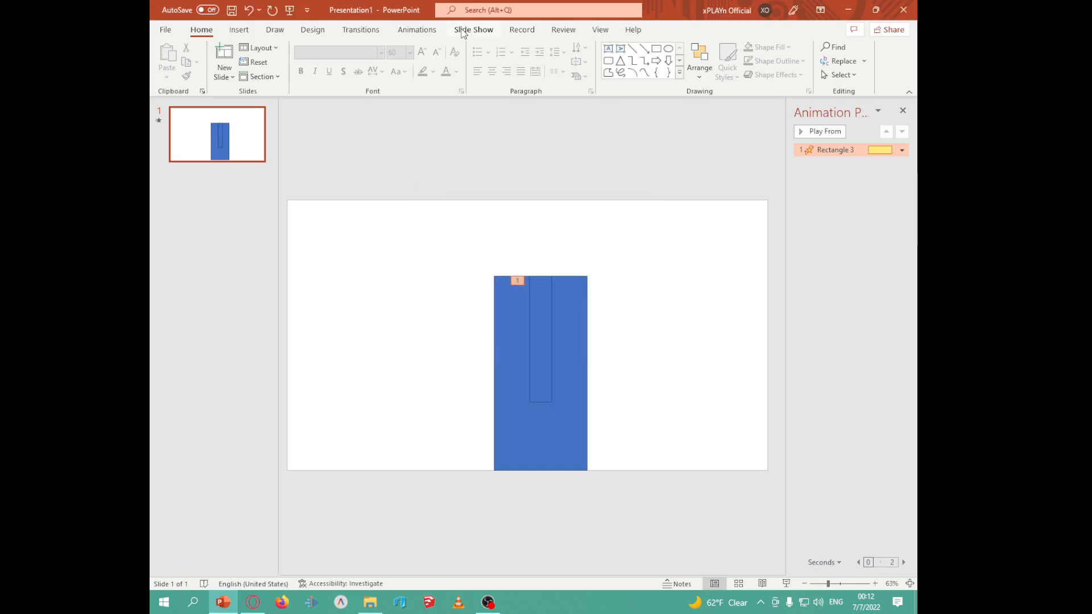
{"action": "left_click", "coordinate": [417, 30]}
{"action": "left_click", "coordinate": [578, 74]}
{"action": "left_click", "coordinate": [585, 141]}
Step: Duplicate the narrow rectangle and move the copy to the empty area beside the large rectangle
{"action": "left_click", "coordinate": [543, 323]}
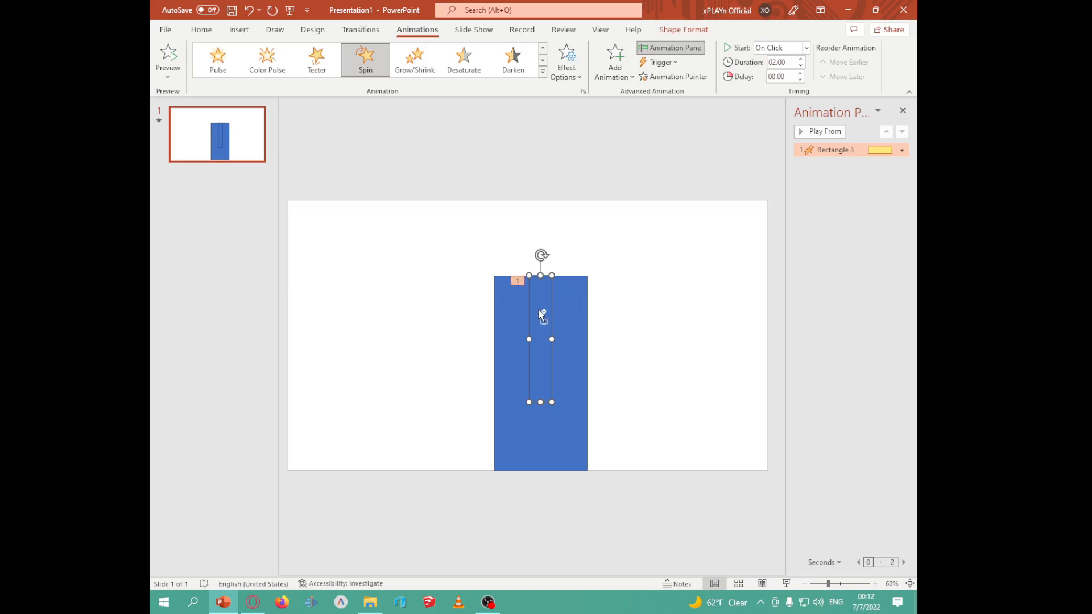
{"action": "key", "text": "ctrl+d"}
{"action": "left_click_drag", "start_coordinate": [538, 322], "coordinate": [628, 280]}
Step: Make the copied rectangle invisible by setting its outline to No line and its fill to full transparency
{"action": "right_click", "coordinate": [628, 280]}
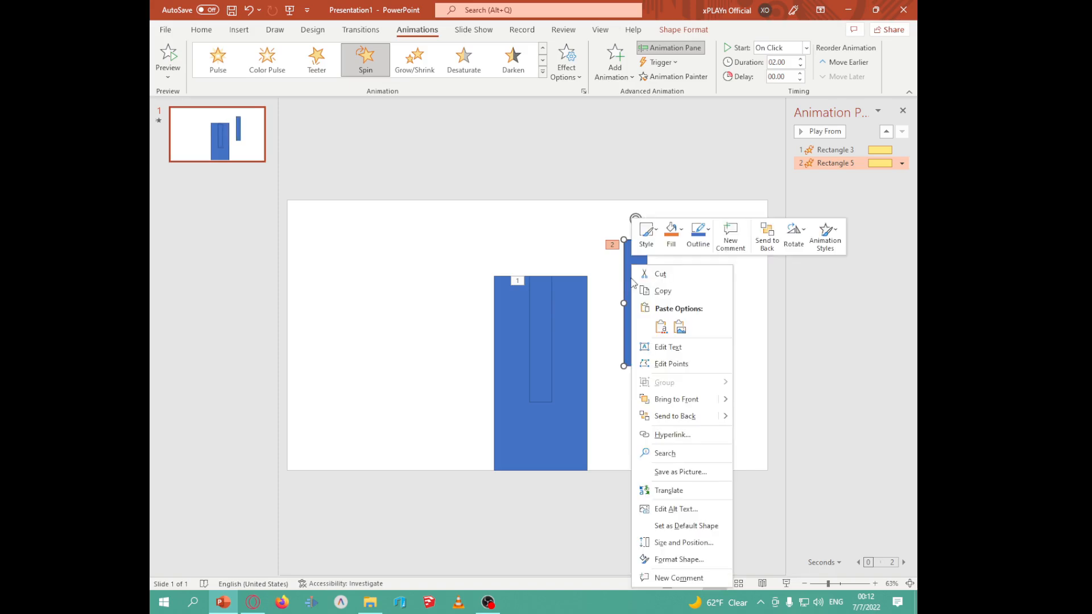
{"action": "left_click", "coordinate": [668, 561]}
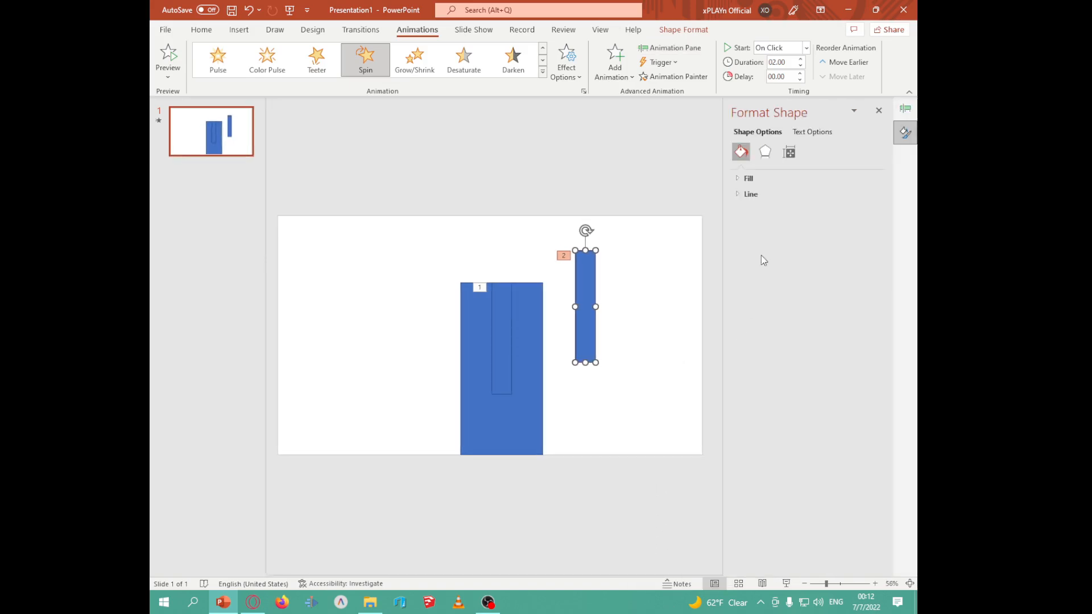
{"action": "left_click", "coordinate": [751, 193]}
{"action": "left_click", "coordinate": [762, 211]}
{"action": "left_click", "coordinate": [748, 179]}
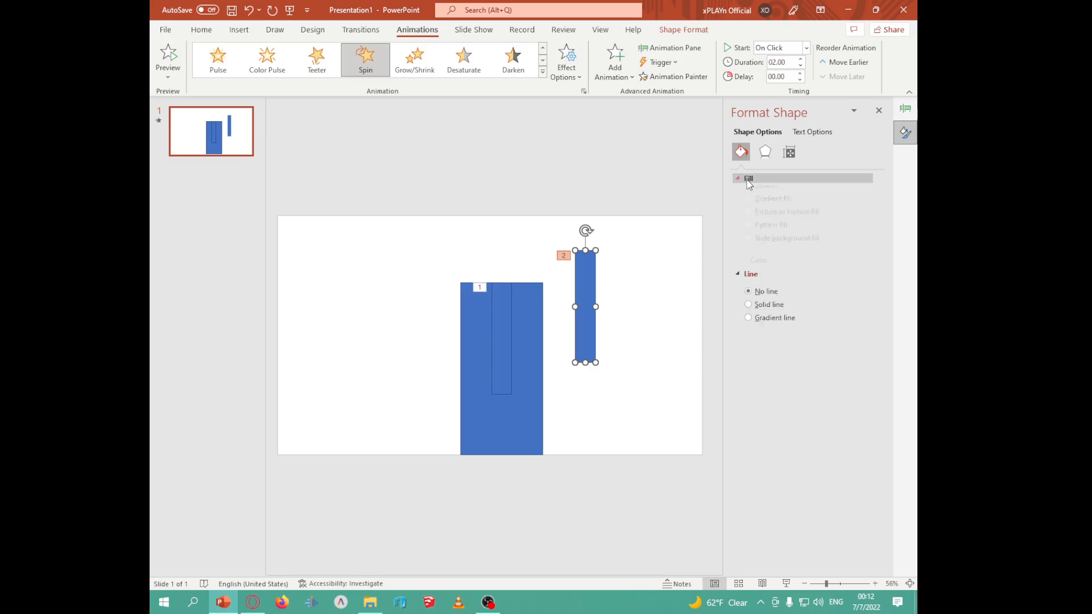
{"action": "left_click_drag", "start_coordinate": [801, 300], "coordinate": [826, 302]}
{"action": "left_click", "coordinate": [880, 110]}
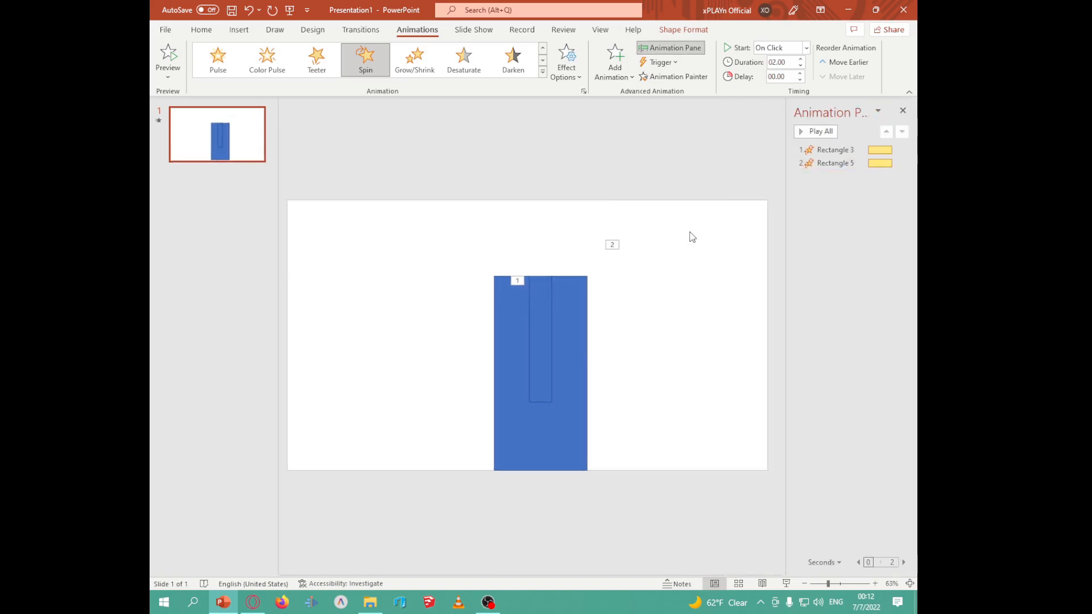
Step: Place the invisible rectangle directly above the narrow one so its bottom edge meets the narrow rectangle's top edge
{"action": "left_click", "coordinate": [679, 250]}
{"action": "left_click", "coordinate": [643, 302]}
{"action": "left_click_drag", "start_coordinate": [635, 322], "coordinate": [541, 219]}
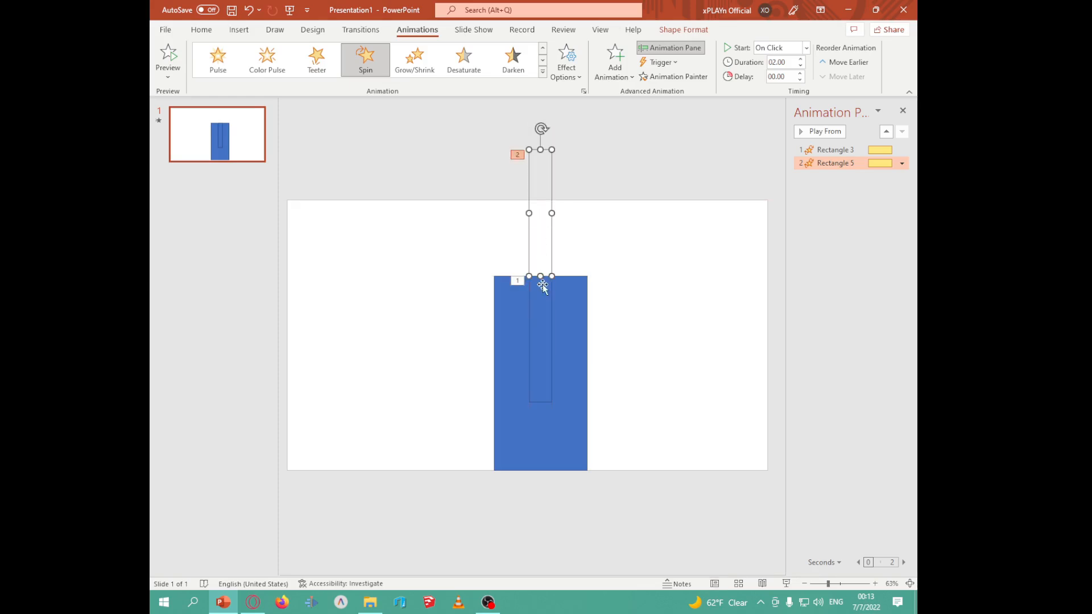
Step: Group the narrow rectangle with its invisible copy and position the group so the visible part lies on the large rectangle
{"action": "left_click", "coordinate": [544, 337], "text": "shift"}
{"action": "left_click_drag", "start_coordinate": [543, 320], "coordinate": [653, 316]}
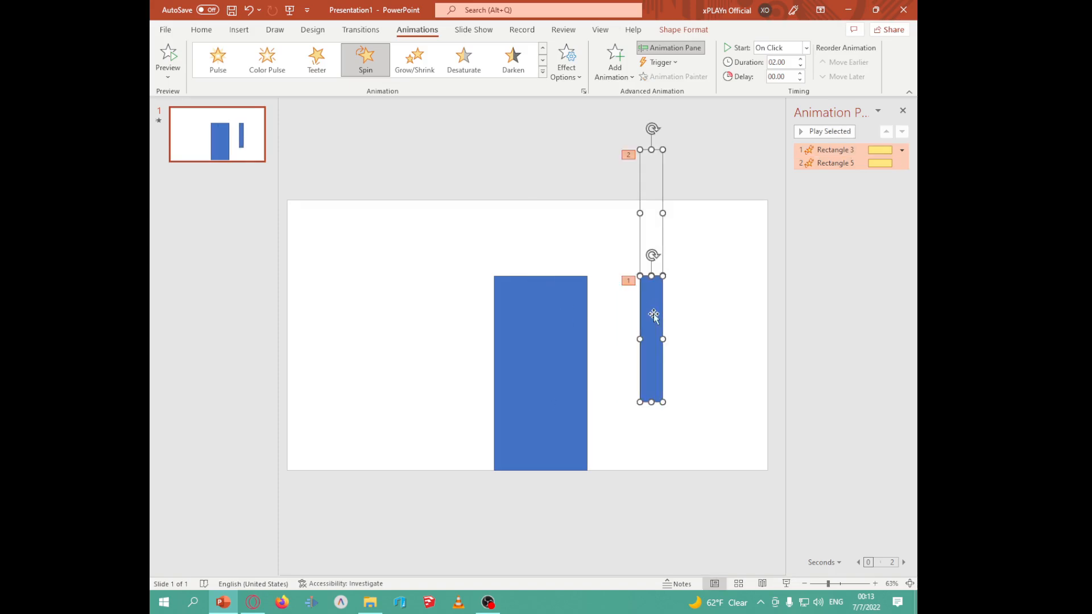
{"action": "key", "text": "ctrl+g"}
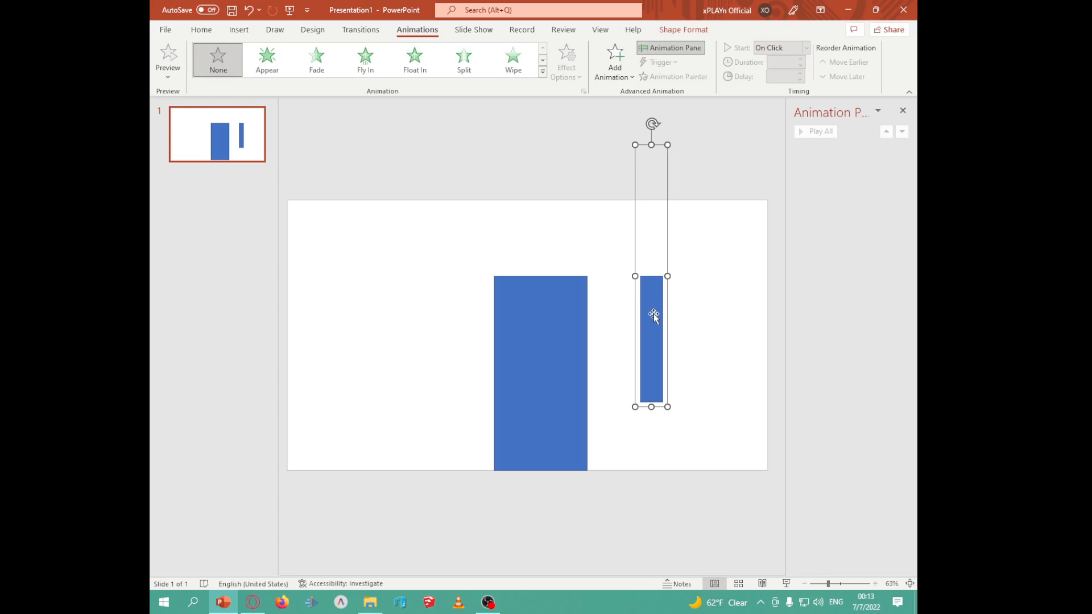
{"action": "left_click_drag", "start_coordinate": [653, 317], "coordinate": [541, 329]}
{"action": "left_click", "coordinate": [598, 192]}
Step: Add a Spin emphasis animation to the group of the visible and invisible rectangles
{"action": "left_click", "coordinate": [537, 312]}
{"action": "left_click", "coordinate": [616, 65]}
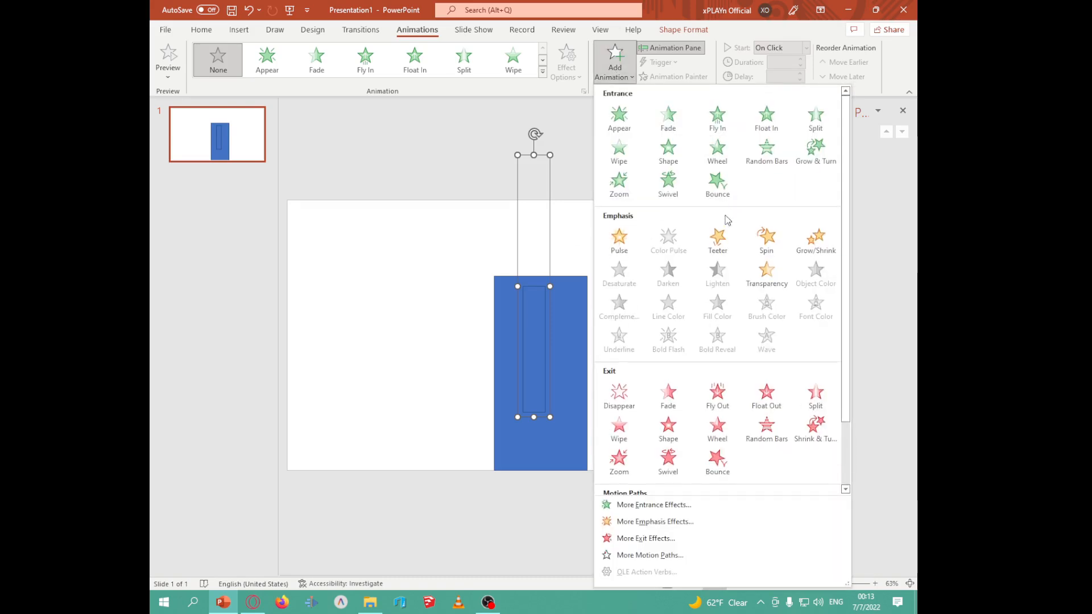
{"action": "left_click", "coordinate": [756, 252]}
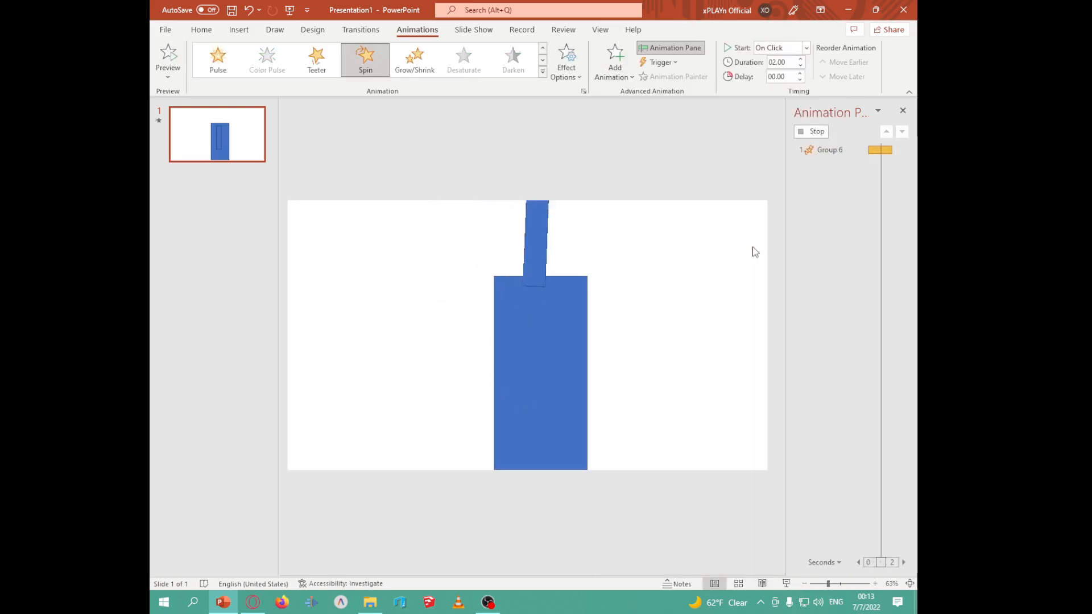
Step: Check the group's spin effect options, play the slide show from the current slide and return to editing
{"action": "left_click", "coordinate": [567, 62]}
{"action": "left_click", "coordinate": [637, 147]}
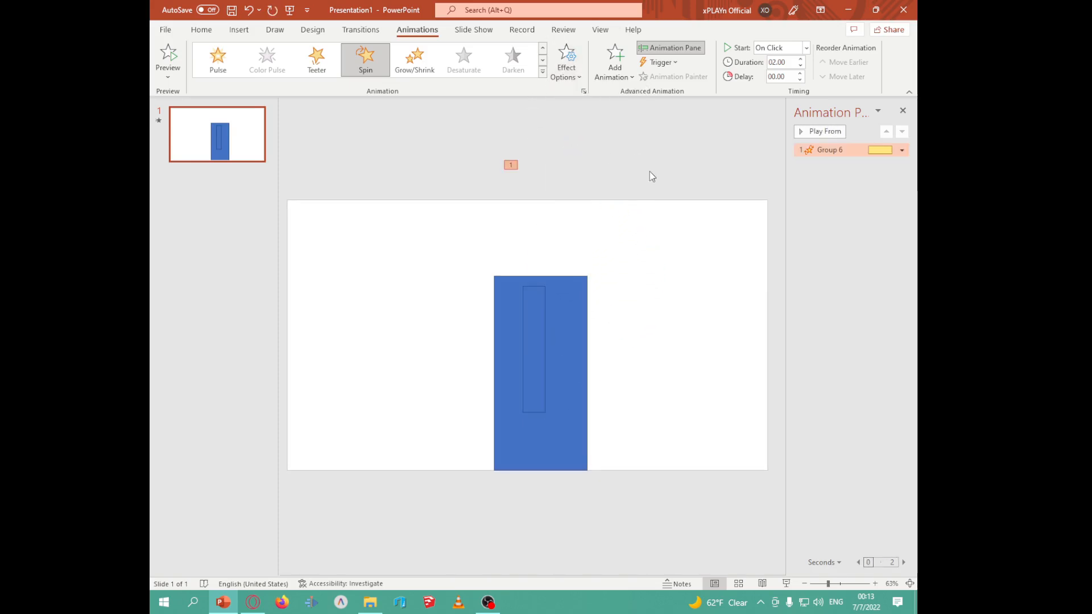
{"action": "left_click", "coordinate": [762, 138]}
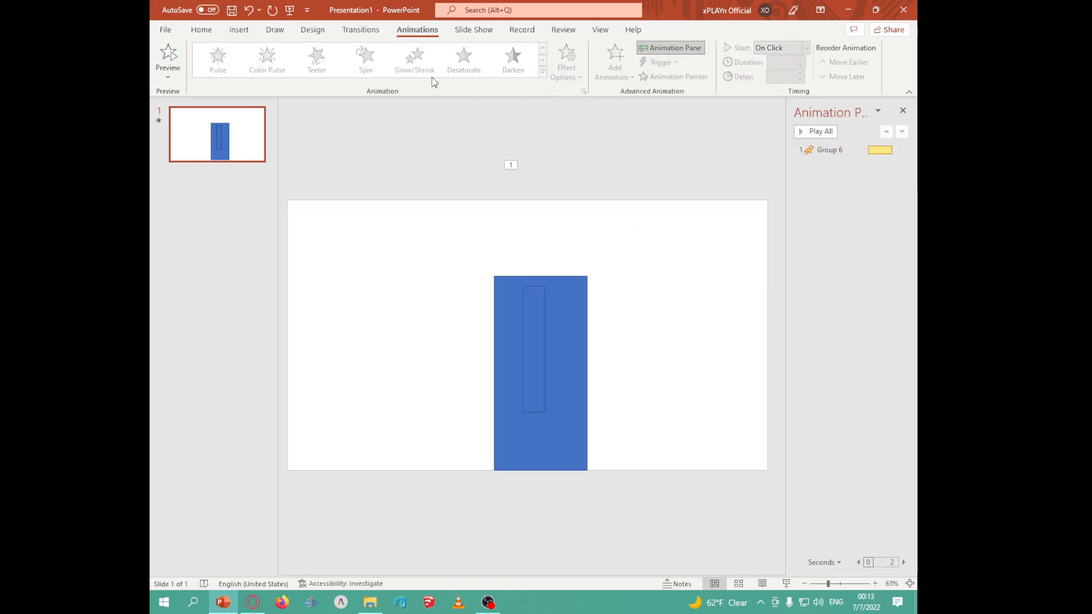
{"action": "left_click", "coordinate": [458, 32]}
{"action": "left_click", "coordinate": [210, 56]}
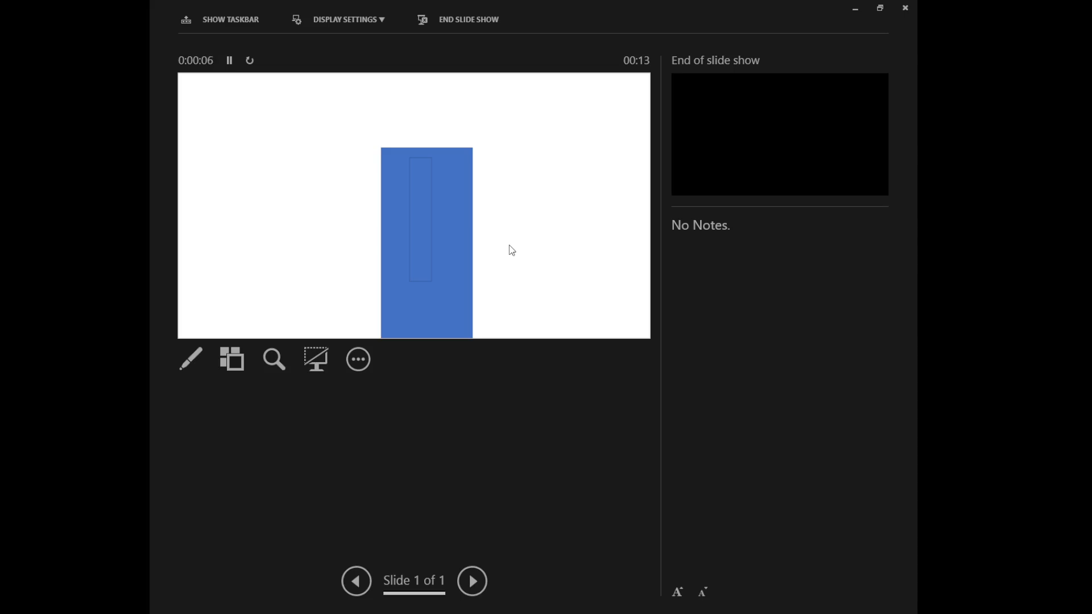
{"action": "key", "text": "Escape"}
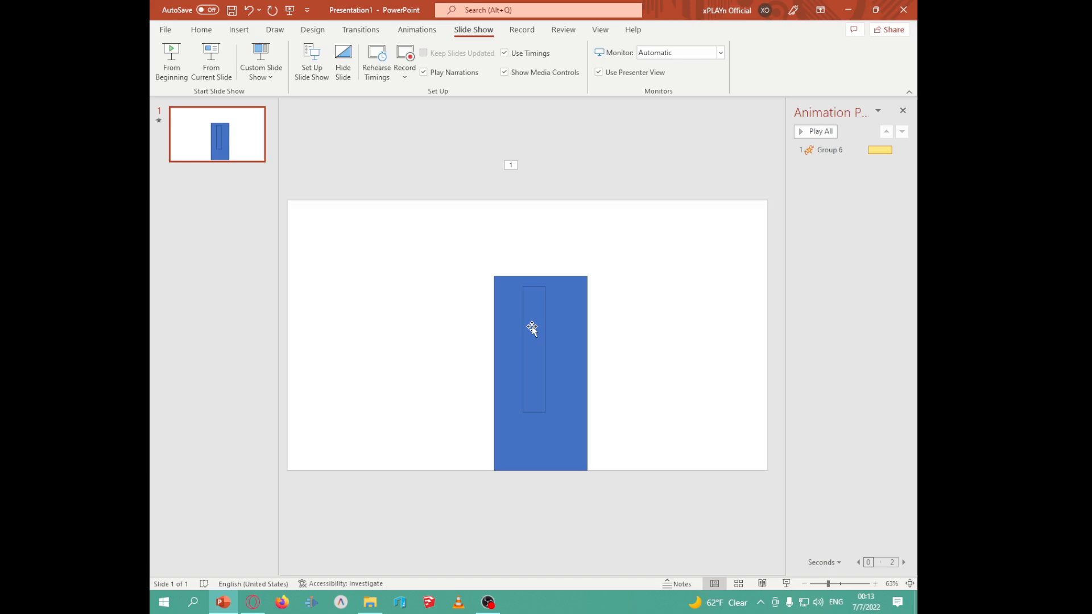
Step: Move the invisible rectangle within the group slightly down so it overlaps the narrow rectangle's top end
{"action": "left_click", "coordinate": [532, 328]}
{"action": "left_click", "coordinate": [540, 267]}
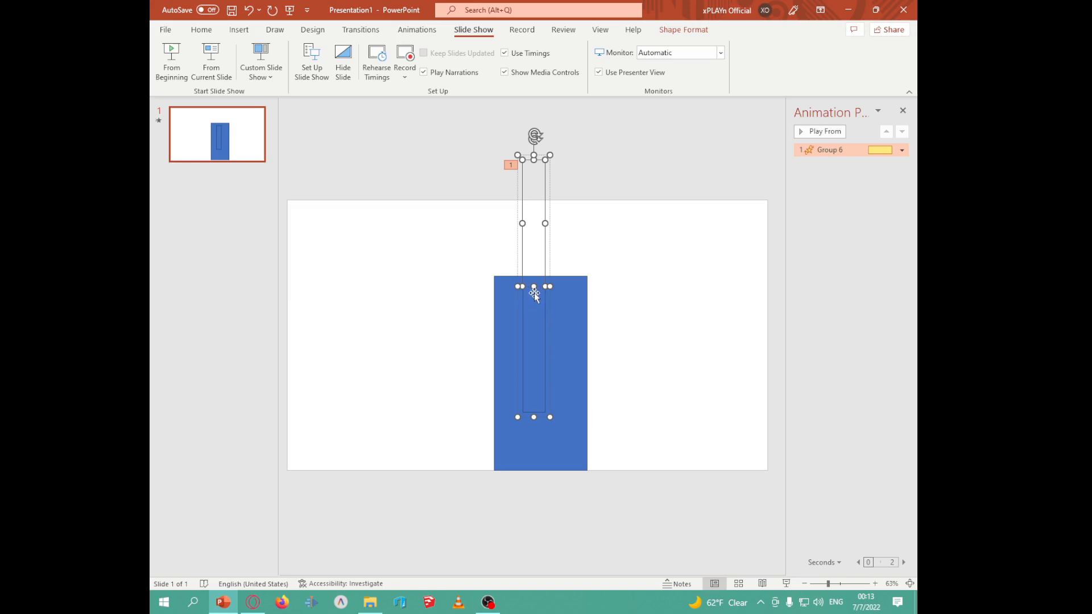
{"action": "left_click_drag", "start_coordinate": [532, 214], "coordinate": [535, 236]}
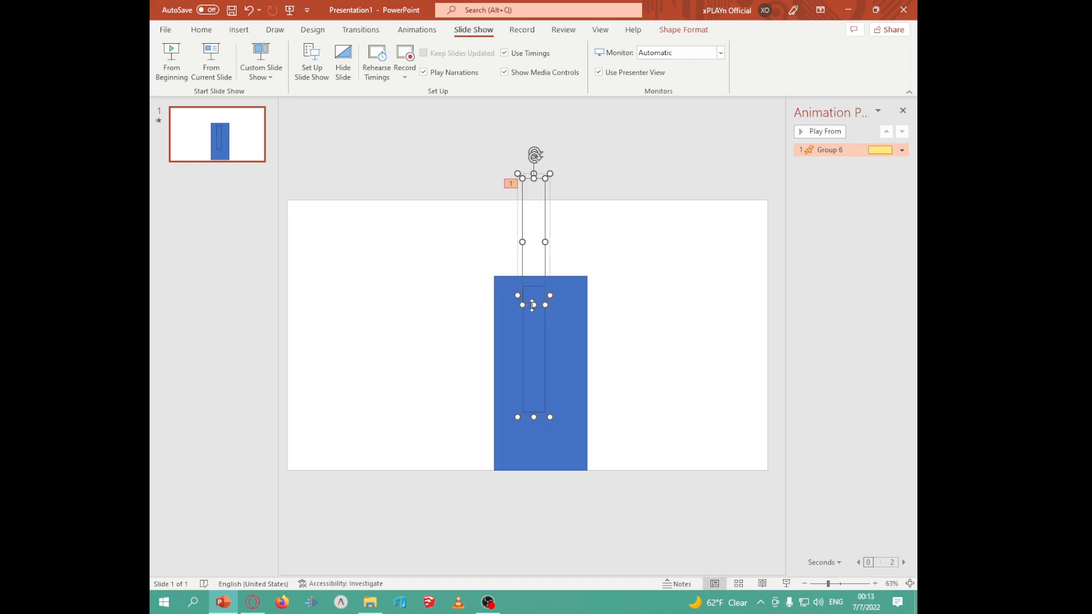
{"action": "key", "text": "ctrl+z"}
Step: Examine up close the overlap between the invisible rectangle and the narrow rectangle's top end
{"action": "left_click", "coordinate": [873, 584]}
{"action": "left_click", "coordinate": [872, 585]}
{"action": "left_click", "coordinate": [873, 585]}
{"action": "left_click", "coordinate": [873, 584]}
{"action": "left_click", "coordinate": [873, 585]}
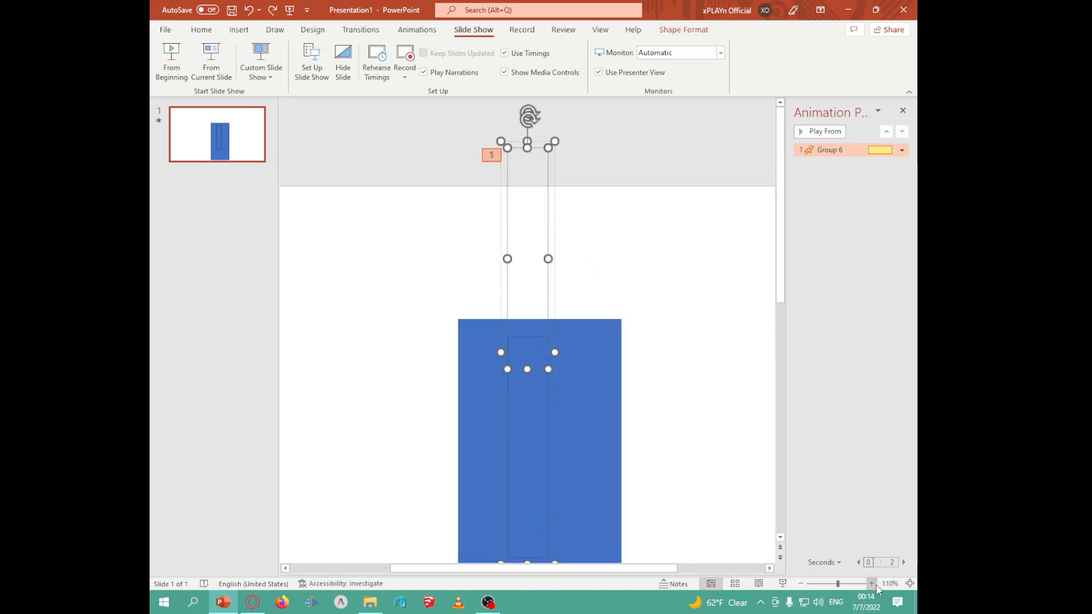
{"action": "left_click", "coordinate": [876, 585]}
{"action": "left_click", "coordinate": [876, 586]}
{"action": "left_click", "coordinate": [877, 586]}
{"action": "left_click", "coordinate": [876, 585]}
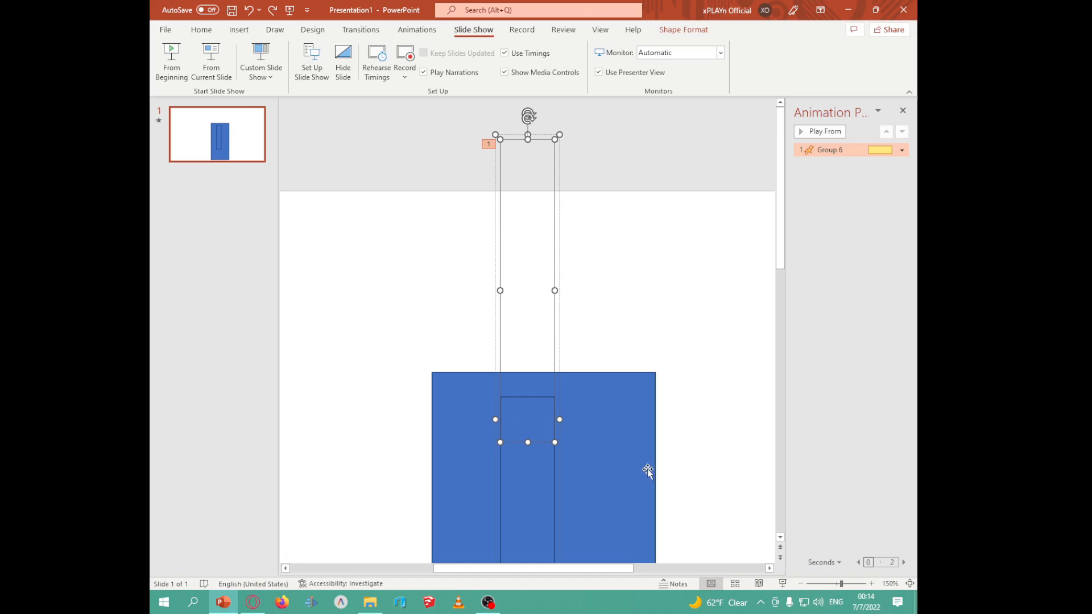
Step: Preview the group's spin animation twice with the whole large rectangle in view
{"action": "left_click", "coordinate": [801, 583]}
{"action": "left_click", "coordinate": [801, 584]}
{"action": "left_click", "coordinate": [801, 584]}
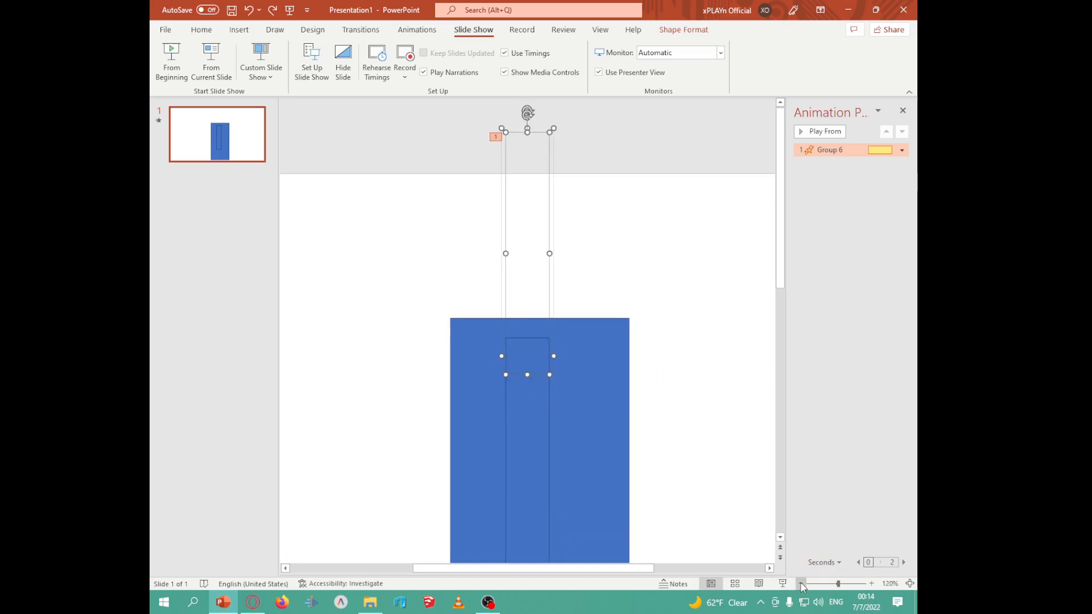
{"action": "left_click", "coordinate": [801, 584]}
{"action": "left_click", "coordinate": [801, 584]}
{"action": "left_click", "coordinate": [801, 584]}
{"action": "left_click", "coordinate": [720, 312]}
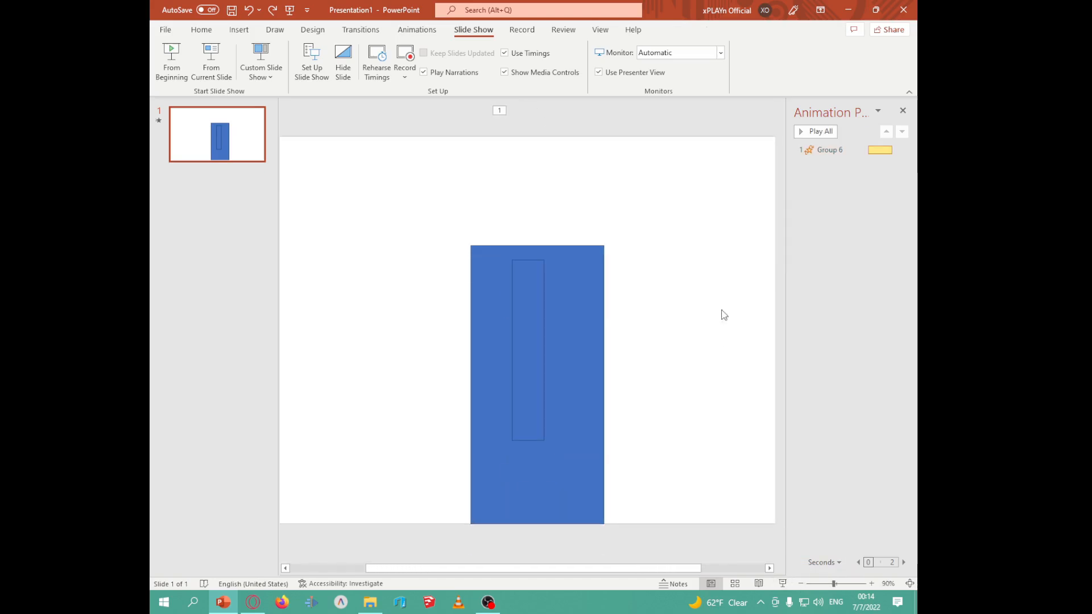
{"action": "left_click", "coordinate": [821, 135]}
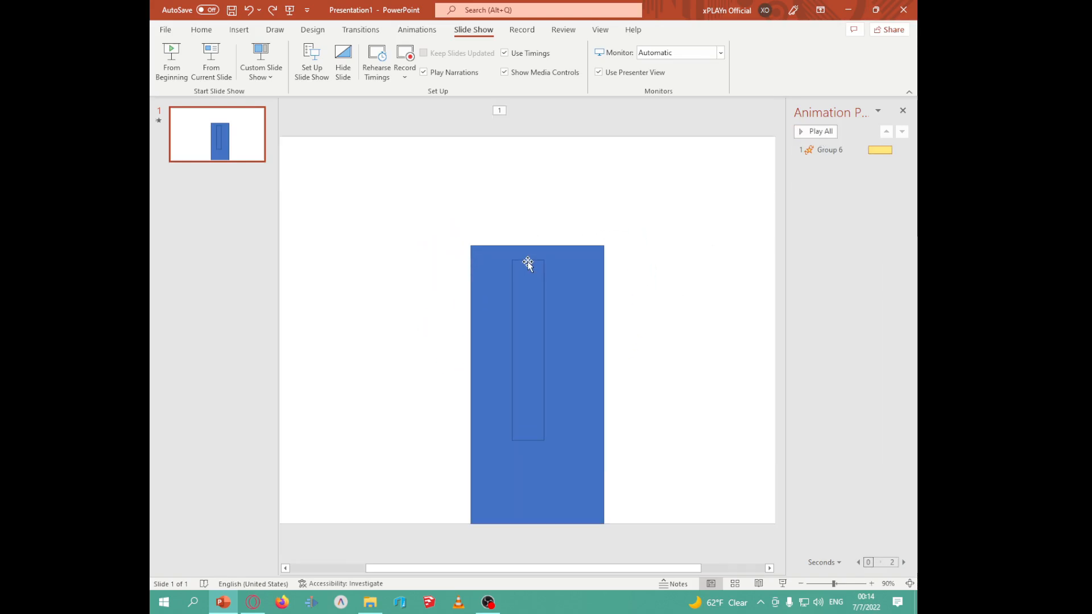
{"action": "left_click", "coordinate": [815, 132]}
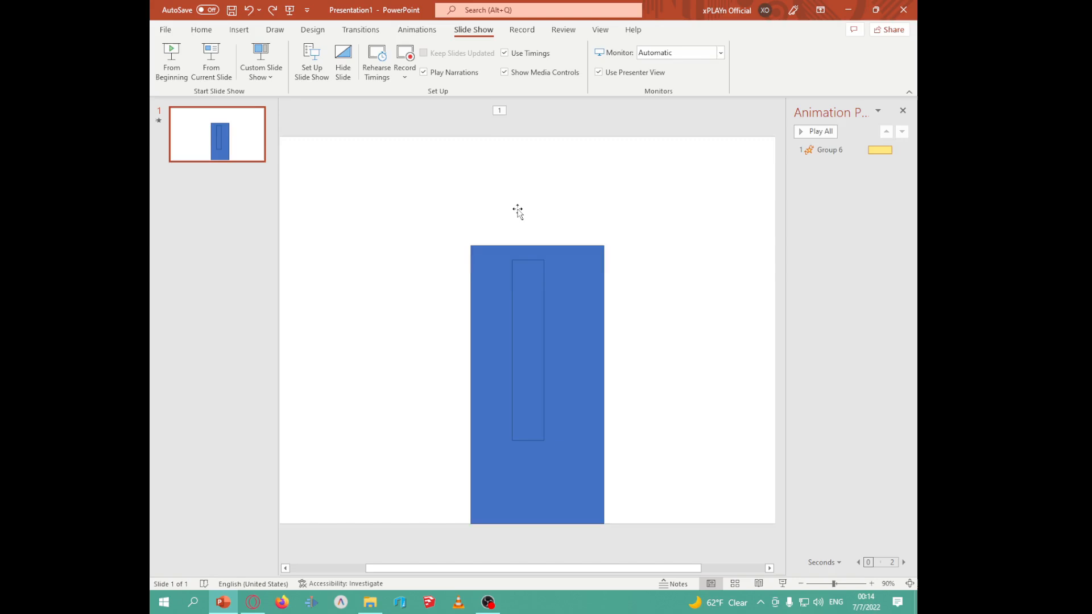
Step: Move the invisible rectangle within the group up and to the left of the narrow rectangle and preview the spin animation
{"action": "left_click_drag", "start_coordinate": [516, 210], "coordinate": [402, 201]}
{"action": "left_click", "coordinate": [571, 209]}
{"action": "left_click", "coordinate": [808, 131]}
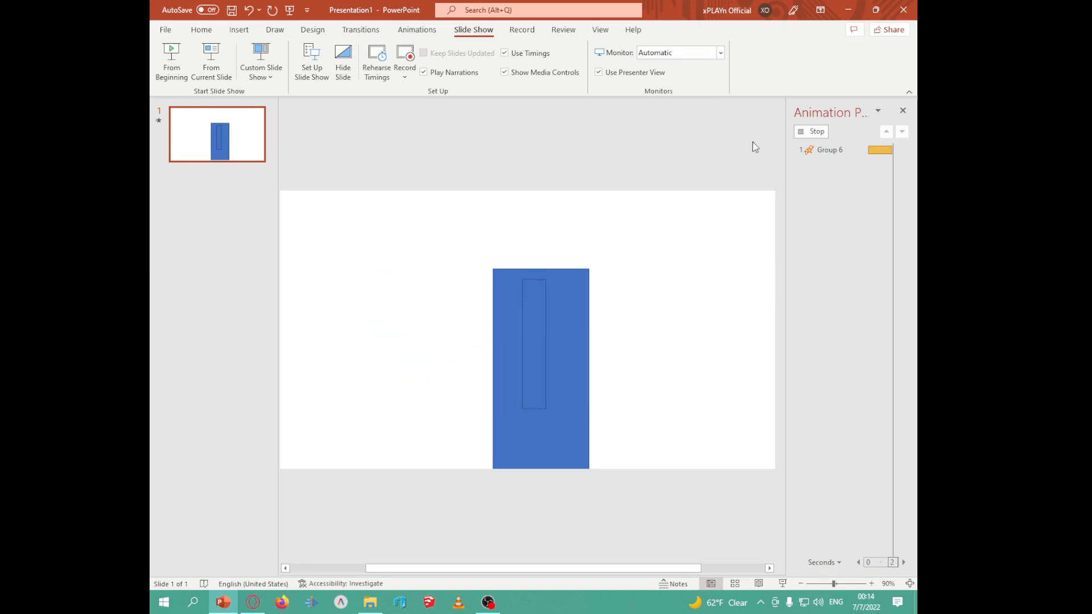
Step: Move the invisible rectangle back over the narrow rectangle, centred horizontally on it and overlapping its upper part
{"action": "left_click", "coordinate": [520, 256]}
{"action": "left_click", "coordinate": [522, 221]}
{"action": "left_click", "coordinate": [426, 240]}
{"action": "left_click", "coordinate": [427, 239]}
{"action": "left_click_drag", "start_coordinate": [425, 230], "coordinate": [533, 305]}
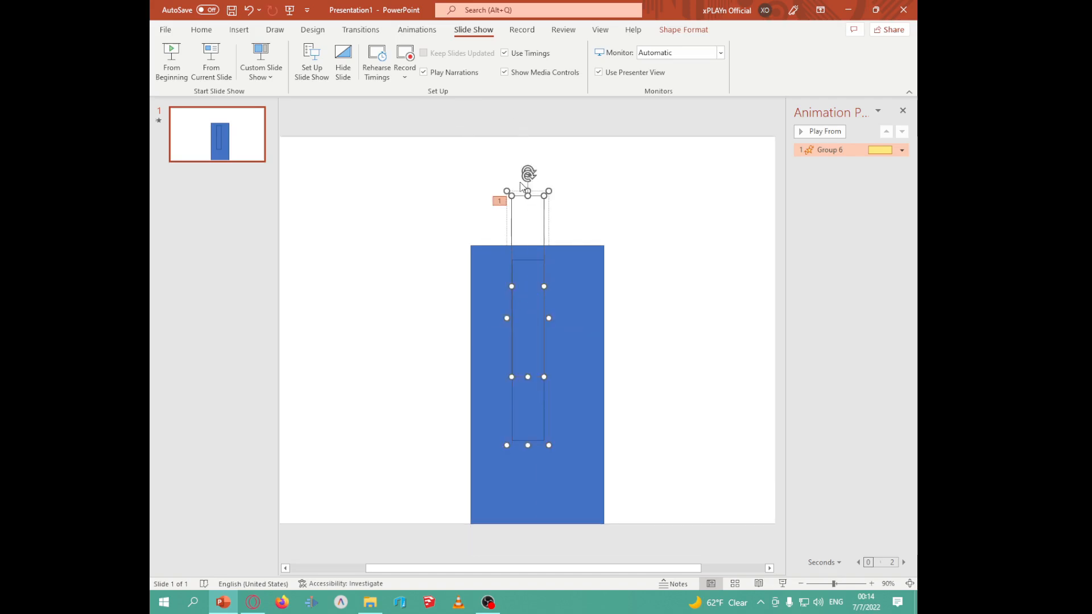
Step: Move the invisible rectangle to the left of the narrow rectangle, level with its top edge, and preview the group's spin animation
{"action": "left_click_drag", "start_coordinate": [529, 178], "coordinate": [416, 286]}
{"action": "left_click_drag", "start_coordinate": [499, 293], "coordinate": [415, 285]}
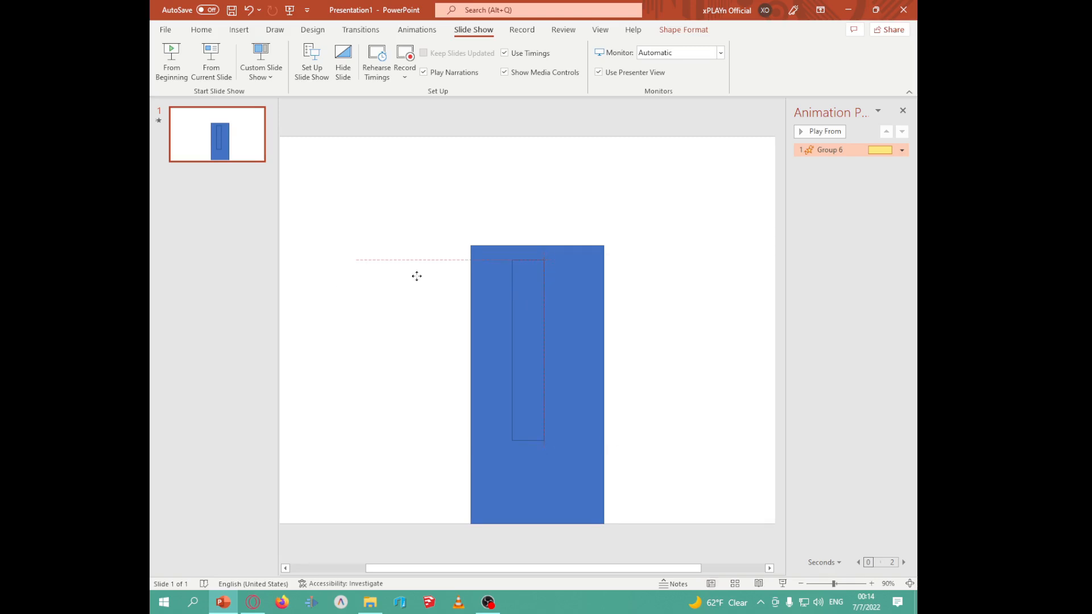
{"action": "left_click", "coordinate": [614, 215]}
{"action": "left_click", "coordinate": [817, 130]}
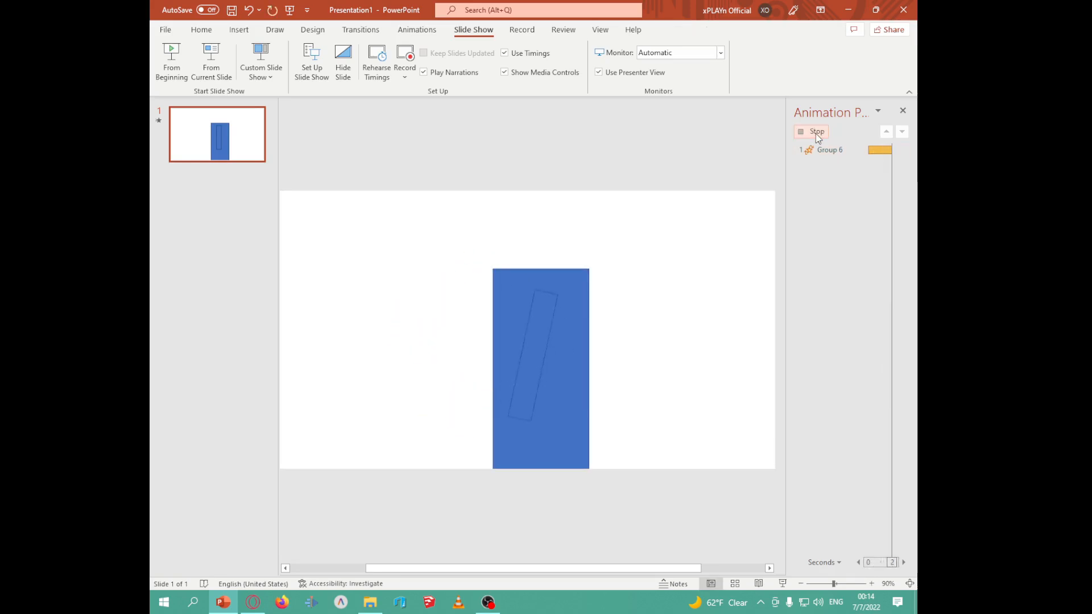
Step: Duplicate the animated group, rotate the copy by 180 degrees and align it exactly over the original group
{"action": "left_click", "coordinate": [540, 299]}
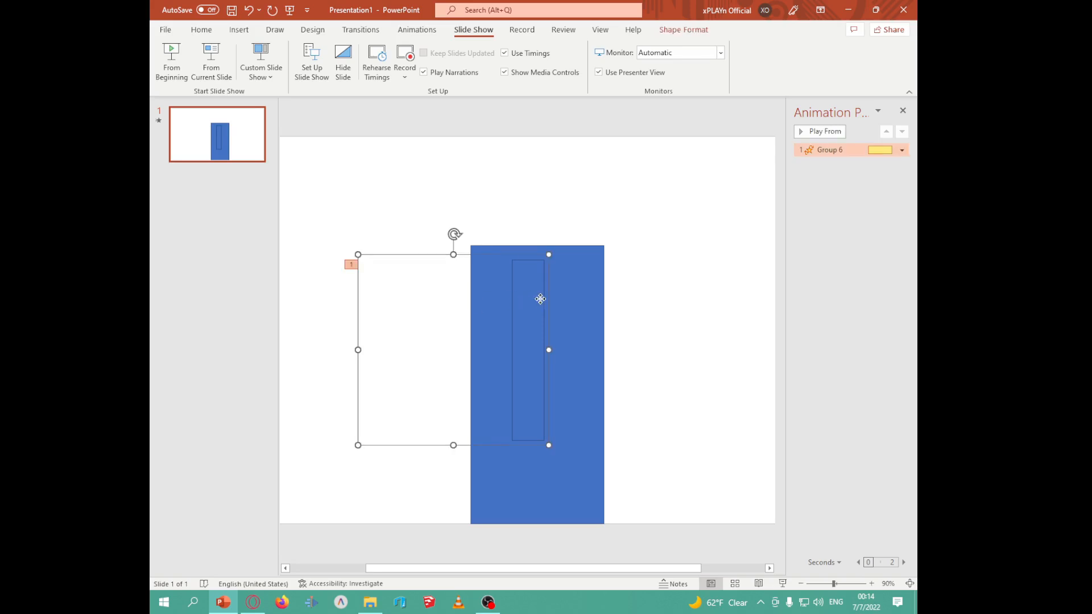
{"action": "key", "text": "ctrl+d"}
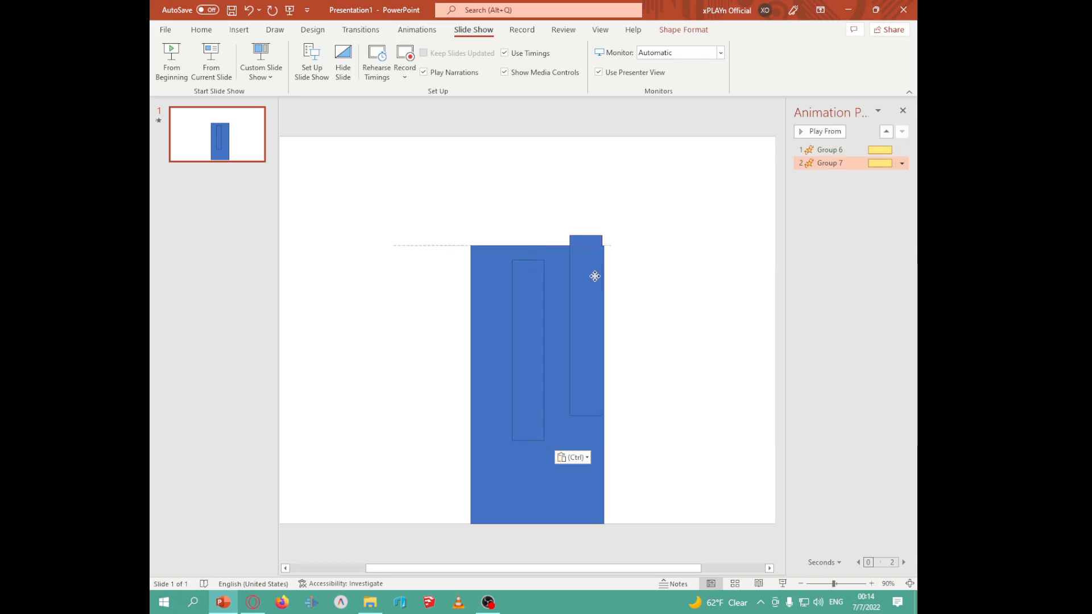
{"action": "left_click_drag", "start_coordinate": [538, 206], "coordinate": [546, 560]}
{"action": "left_click_drag", "start_coordinate": [480, 329], "coordinate": [387, 360]}
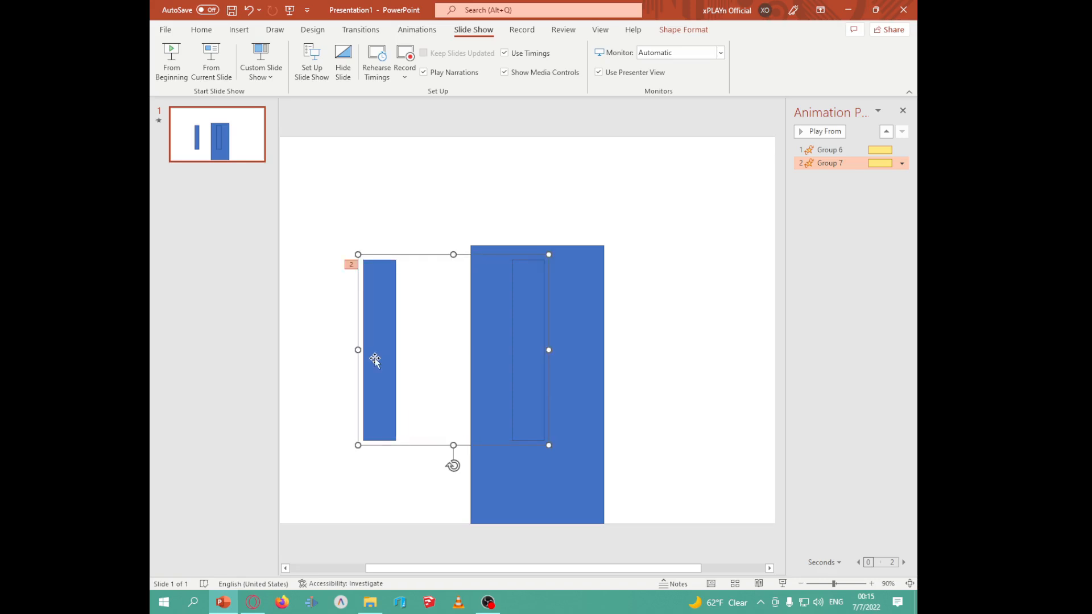
Step: Check which visible rectangle belongs to each of the two overlapping groups and preview all animations
{"action": "left_click", "coordinate": [530, 384]}
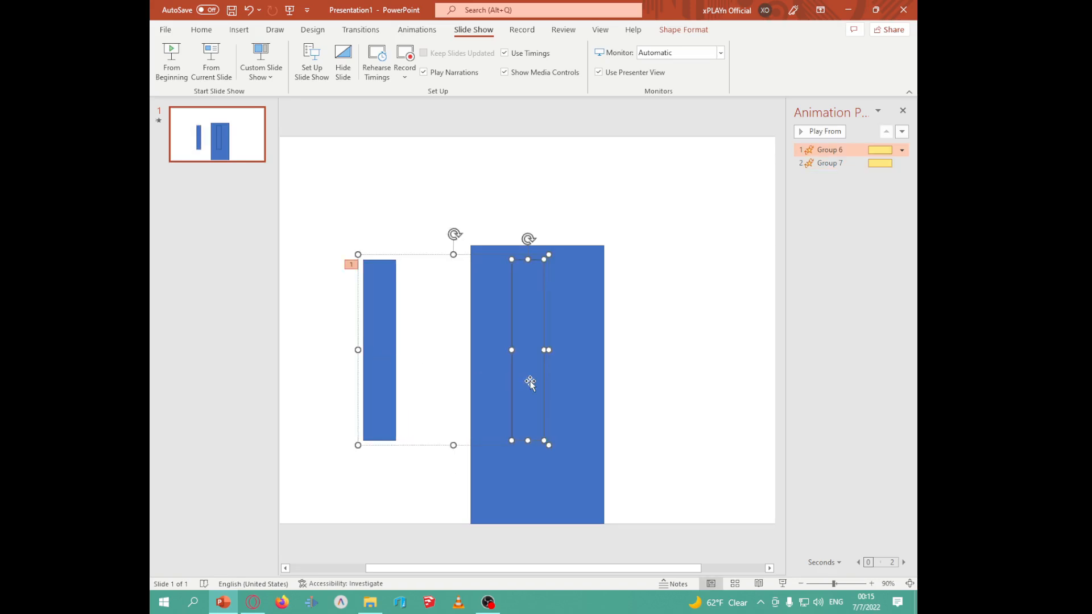
{"action": "left_click", "coordinate": [379, 329]}
{"action": "left_click", "coordinate": [378, 327]}
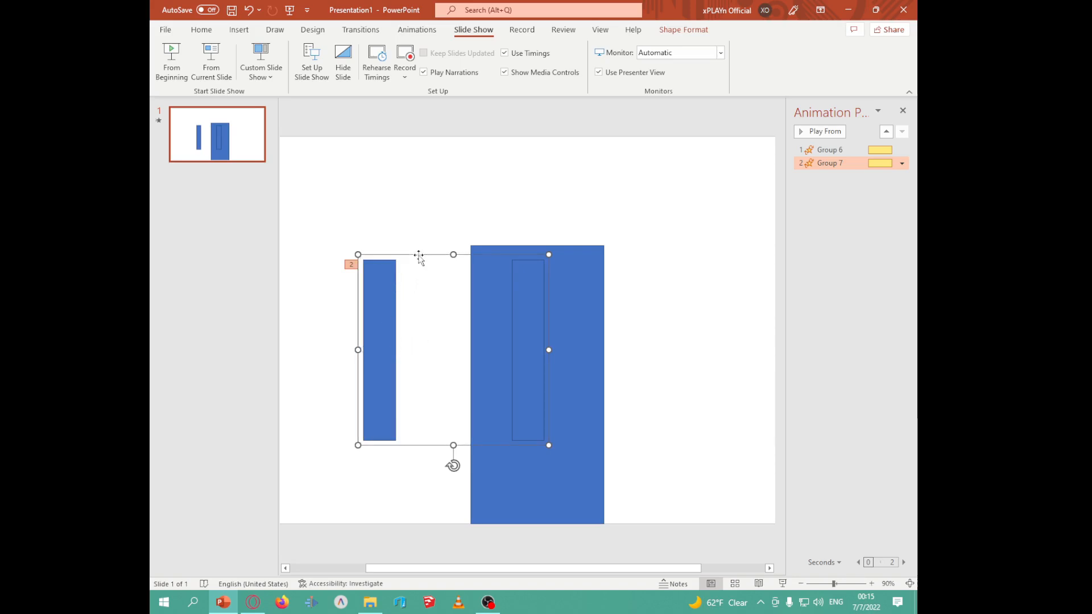
{"action": "left_click", "coordinate": [631, 171]}
{"action": "left_click", "coordinate": [814, 132]}
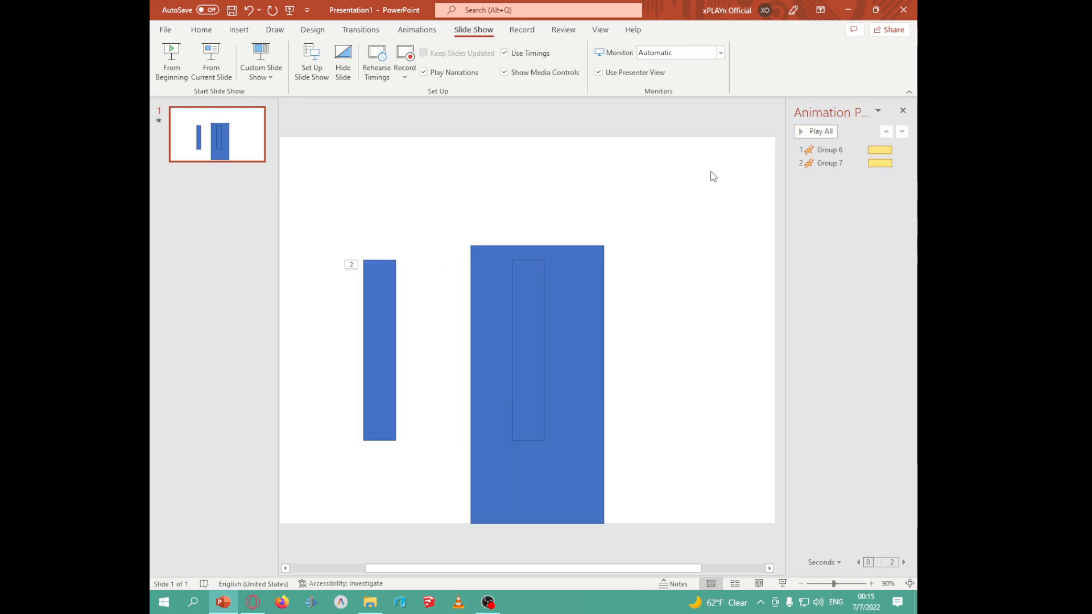
Step: Set both groups' spin animations to start With Previous and change their amount to Half Spin
{"action": "left_click", "coordinate": [814, 150]}
{"action": "left_click", "coordinate": [816, 161], "text": "ctrl"}
{"action": "left_click", "coordinate": [417, 29]}
{"action": "left_click", "coordinate": [806, 48]}
{"action": "left_click", "coordinate": [780, 74]}
{"action": "left_click", "coordinate": [567, 64]}
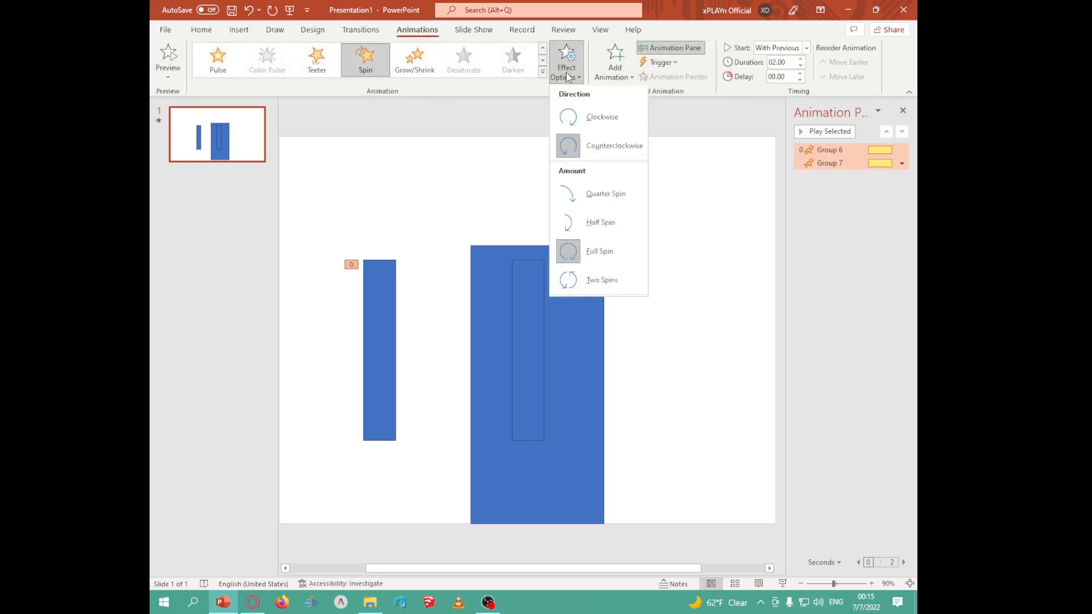
{"action": "left_click", "coordinate": [603, 230]}
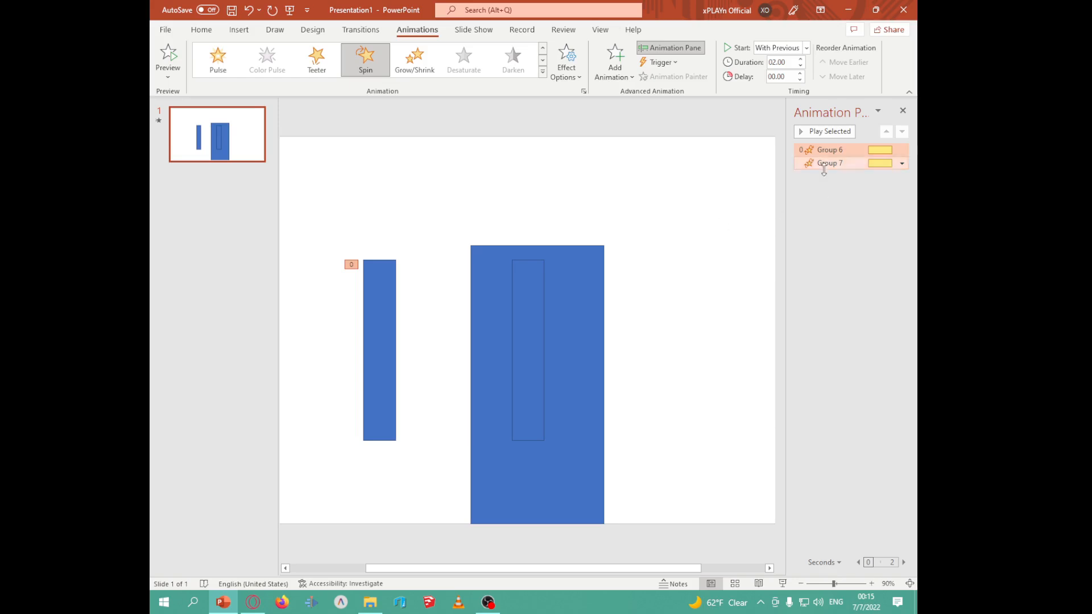
Step: Preview both groups' spin animations together, examine each group's bounds on the slide and clear the selection
{"action": "left_click", "coordinate": [817, 132]}
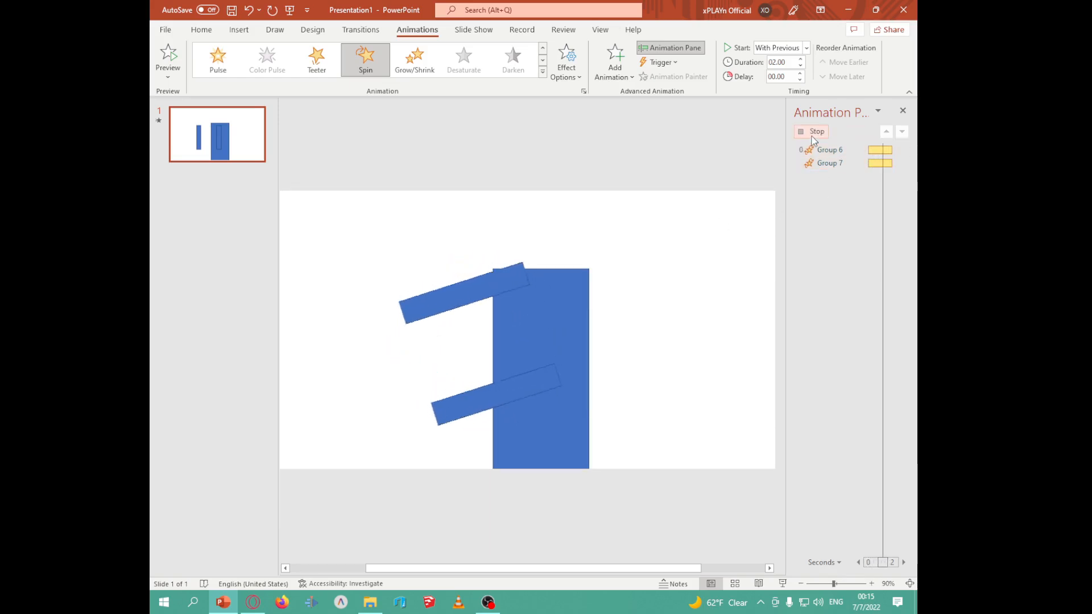
{"action": "left_click", "coordinate": [441, 283]}
{"action": "left_click", "coordinate": [441, 282]}
{"action": "left_click", "coordinate": [441, 432]}
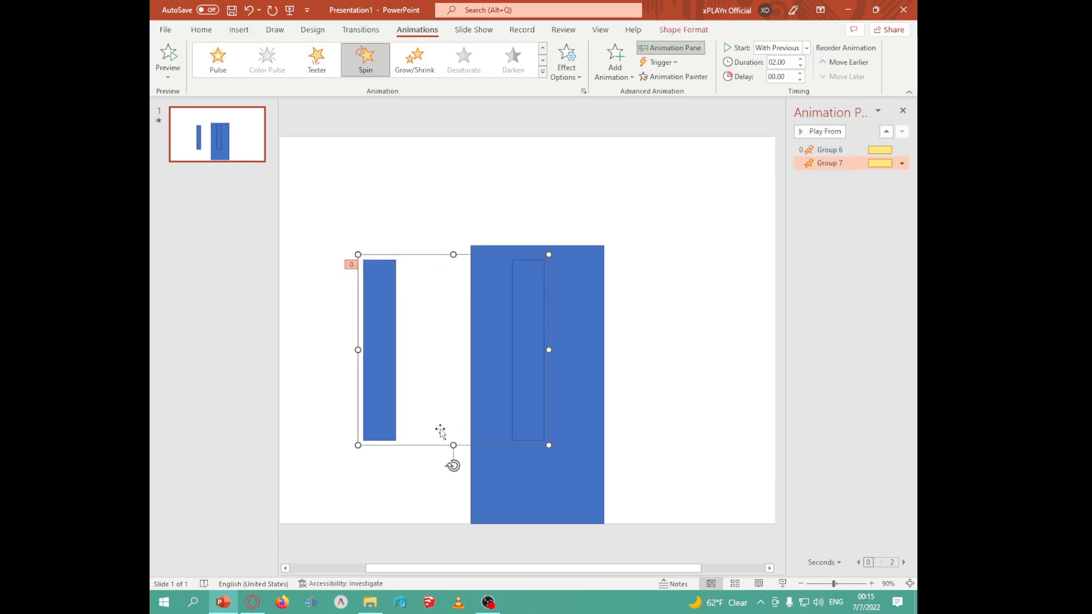
{"action": "left_click", "coordinate": [417, 274]}
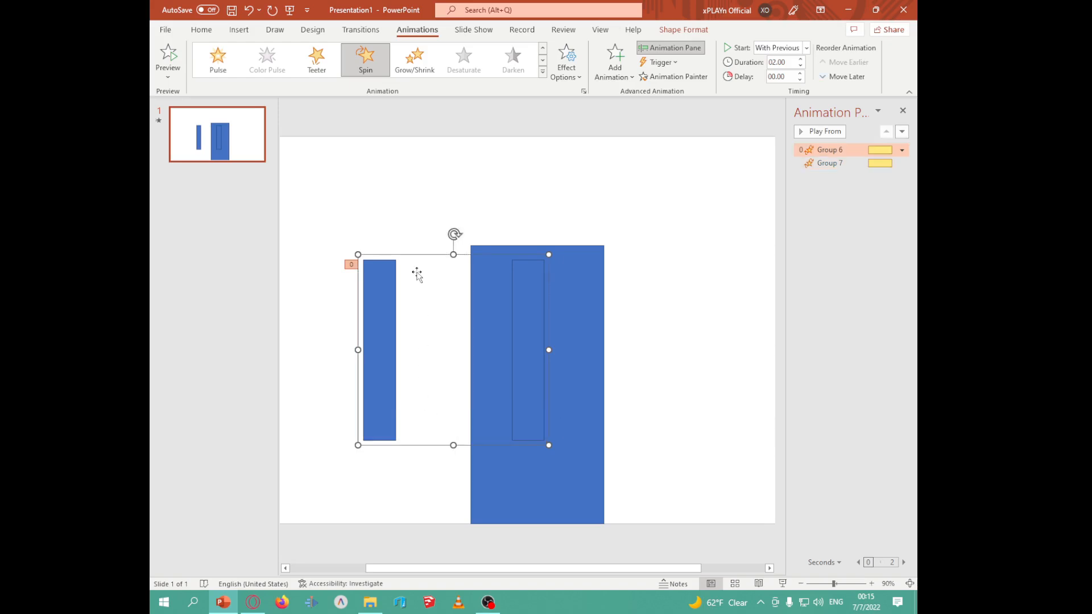
{"action": "left_click", "coordinate": [535, 186]}
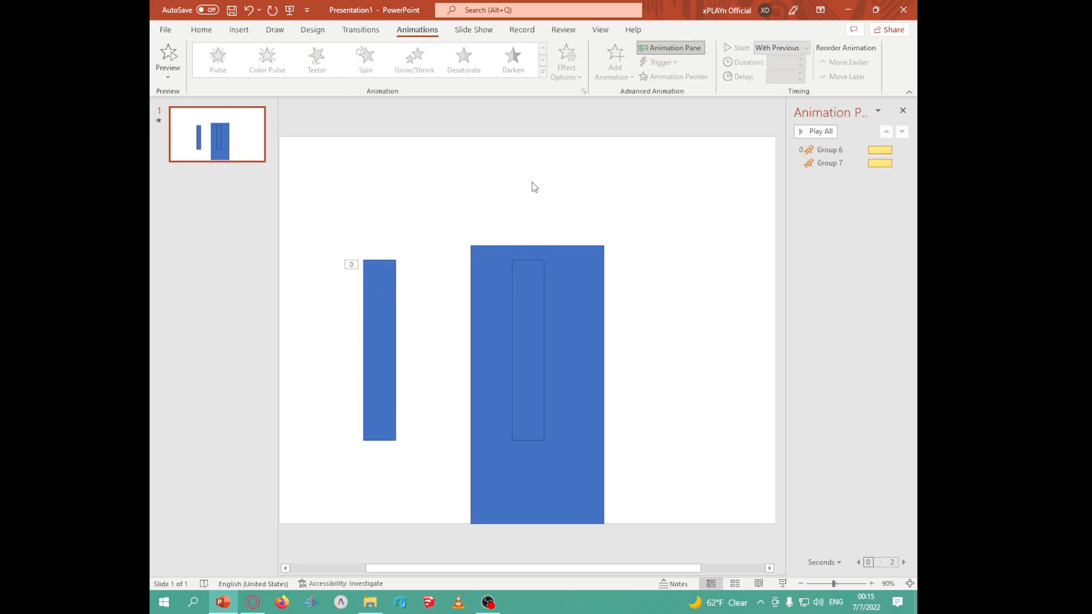